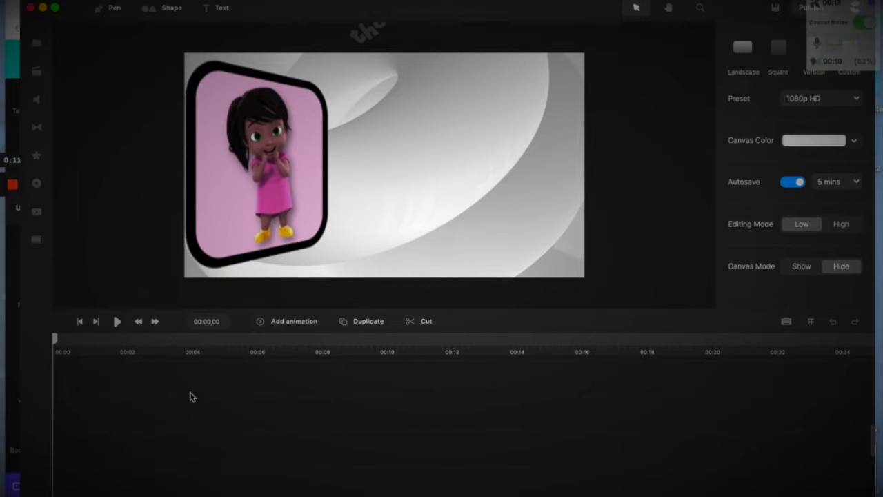
Move the existing Group clip to the far end of the timeline and return the playhead to the start
scroll(192, 397, "up", 5)
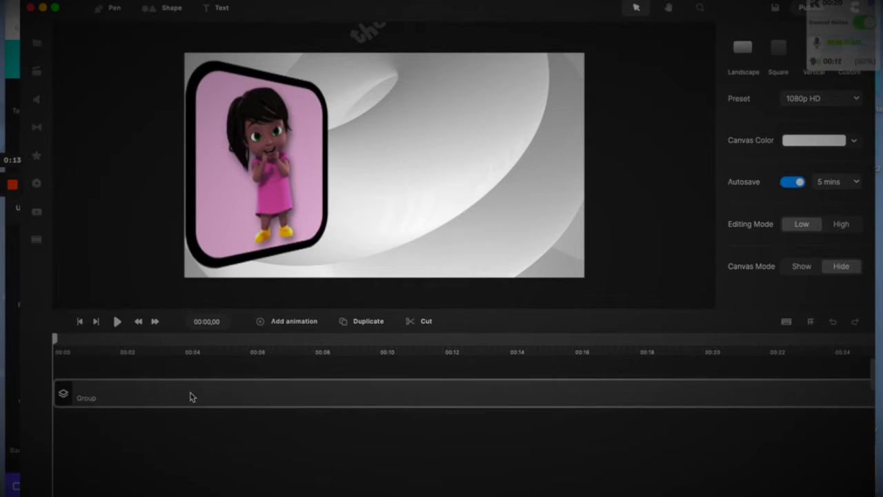
left_click_drag(82, 396, 878, 410)
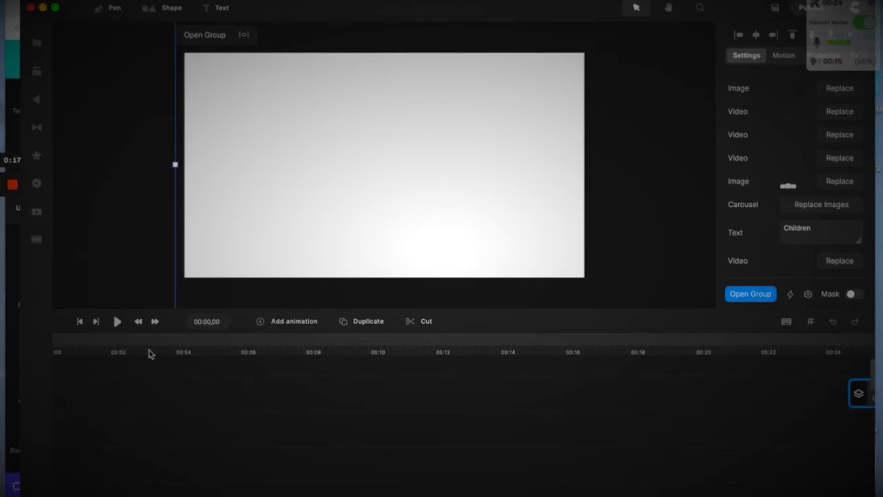
left_click(81, 322)
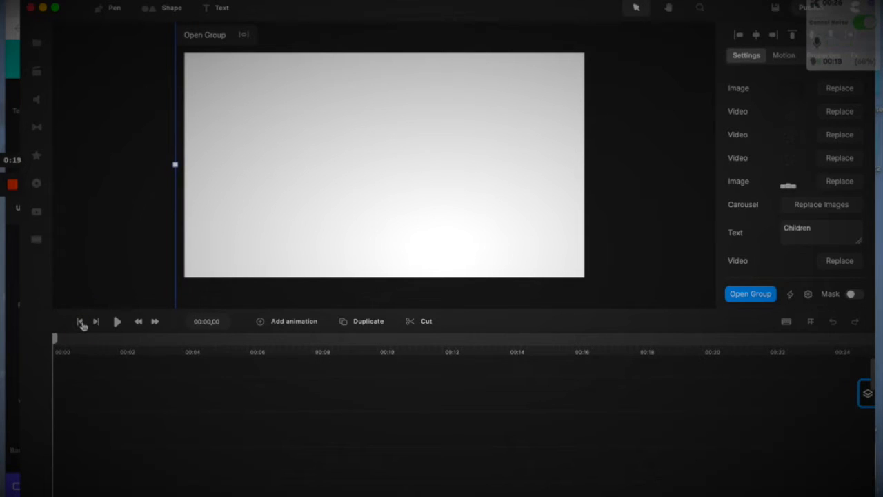
left_click(143, 213)
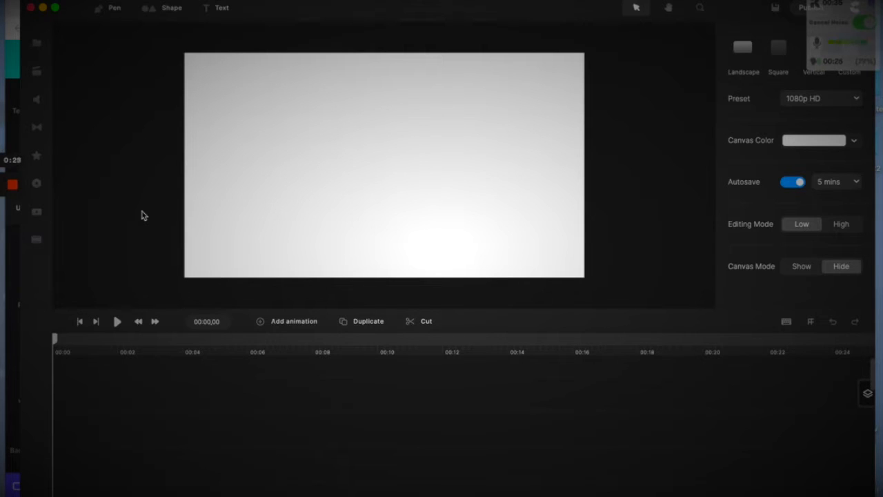
Add a Carousel element to the canvas at the start of the timeline and close the element library
left_click(37, 184)
left_click_drag(160, 59, 339, 162)
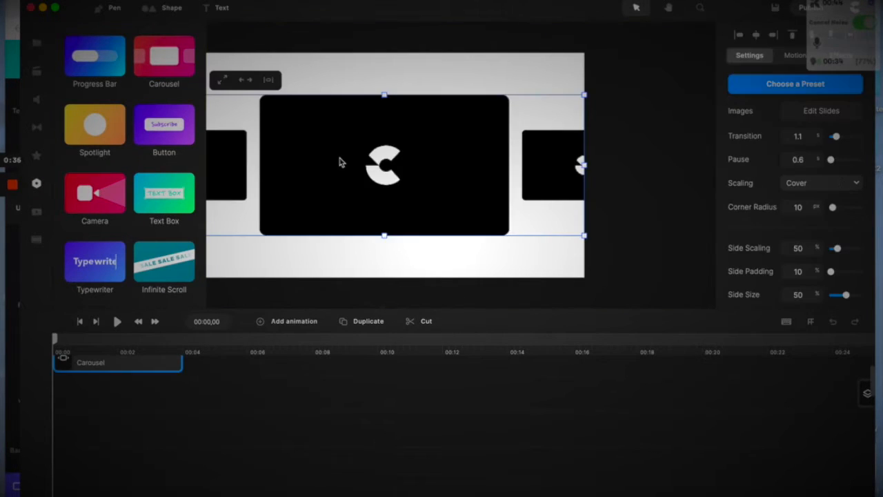
left_click(37, 184)
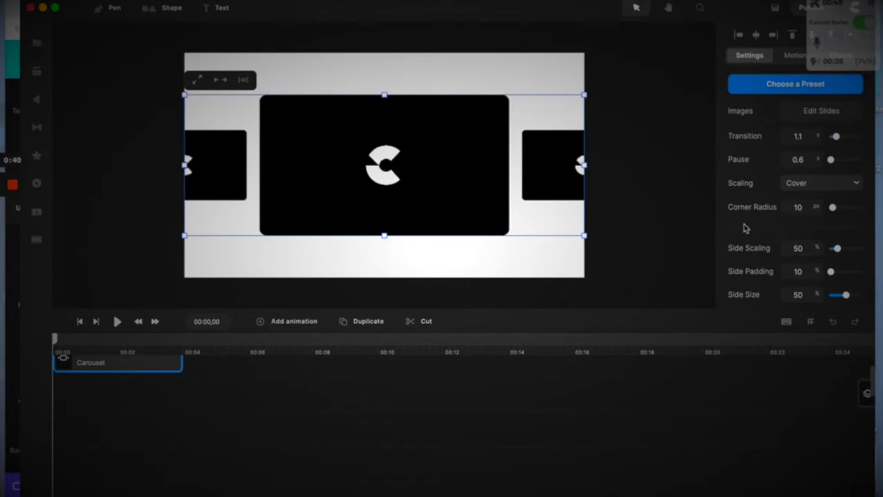
Set the carousel's orientation to Vertical and open its list of slides
scroll(745, 228, "down", 5)
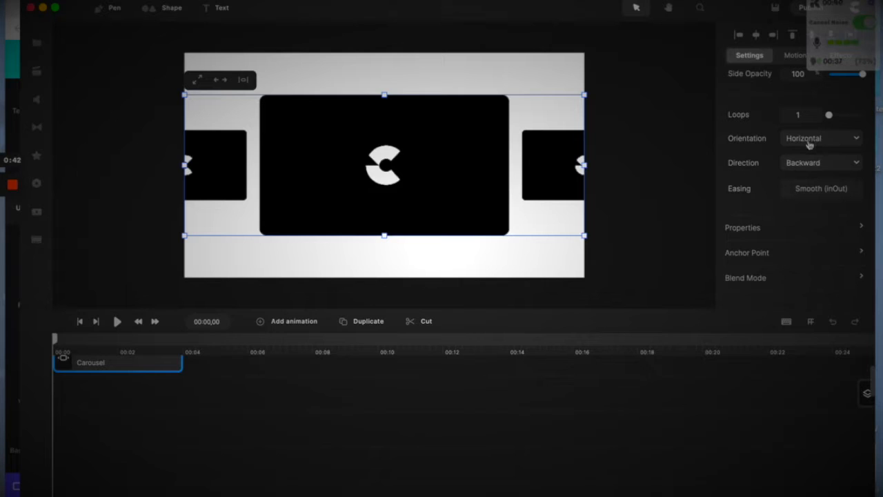
left_click(810, 142)
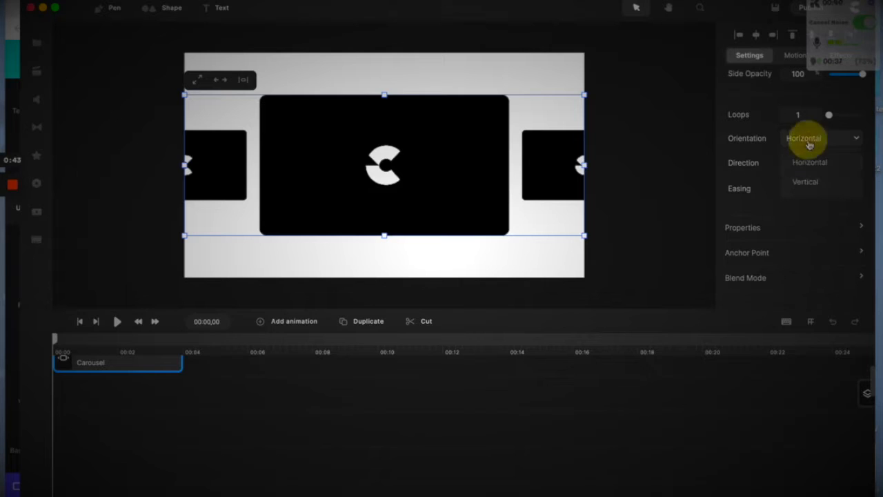
left_click(805, 181)
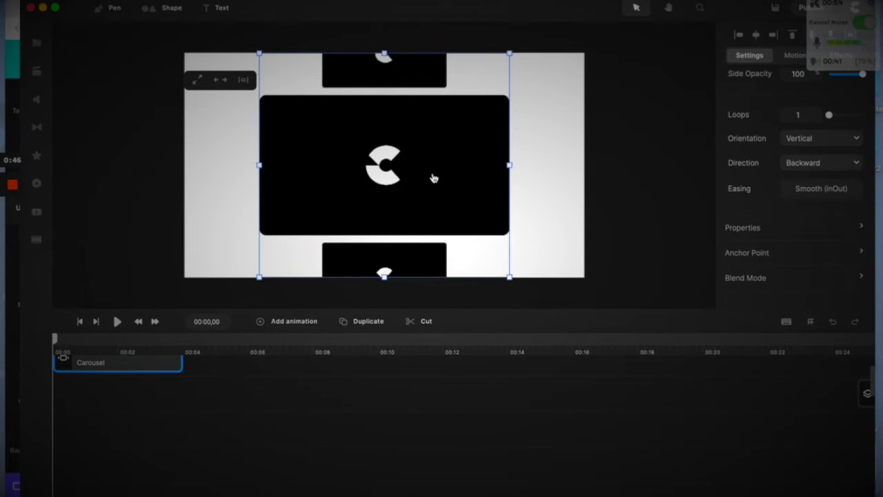
scroll(755, 198, "up", 5)
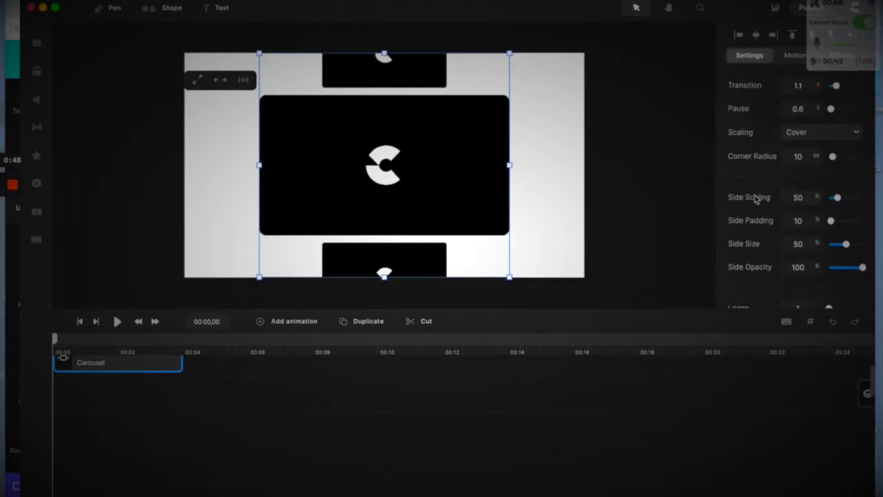
left_click(812, 110)
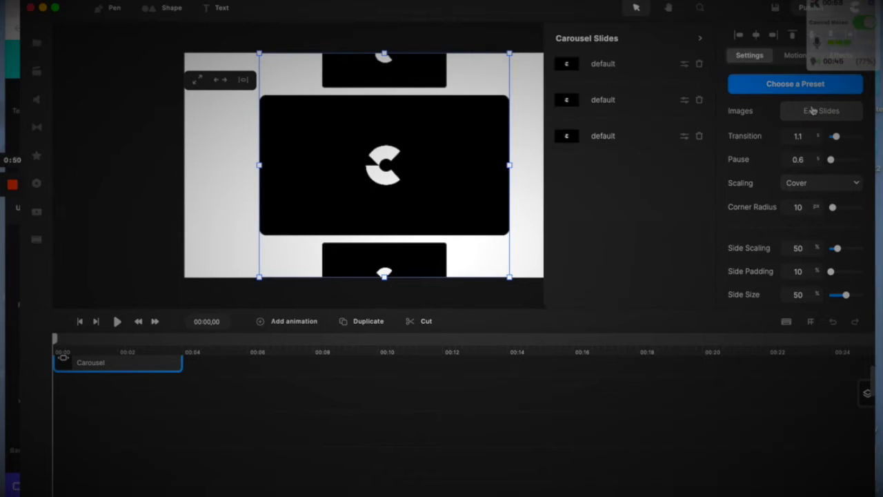
Apply the red vertical carousel preset and move the carousel to the left part of the canvas
left_click(797, 83)
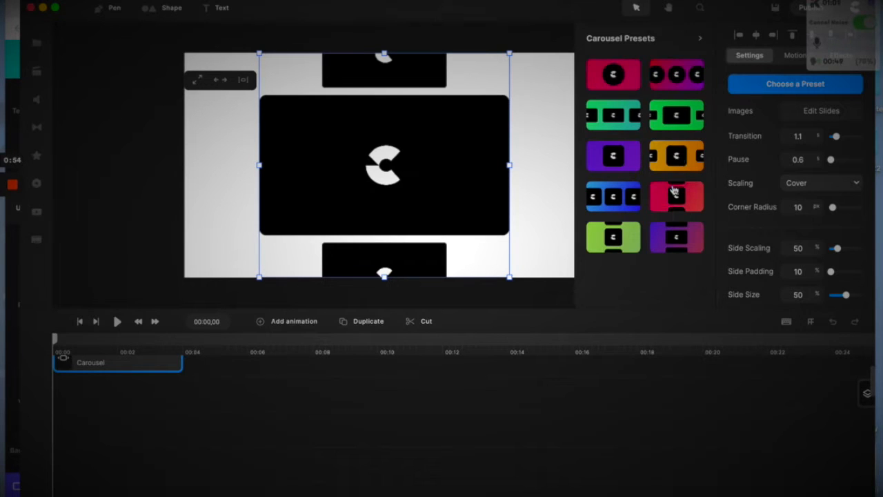
left_click(674, 189)
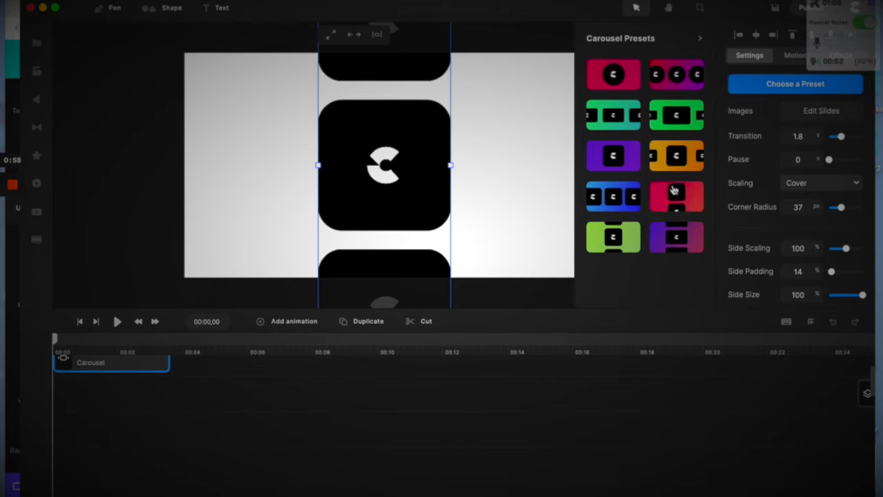
left_click_drag(380, 172, 278, 170)
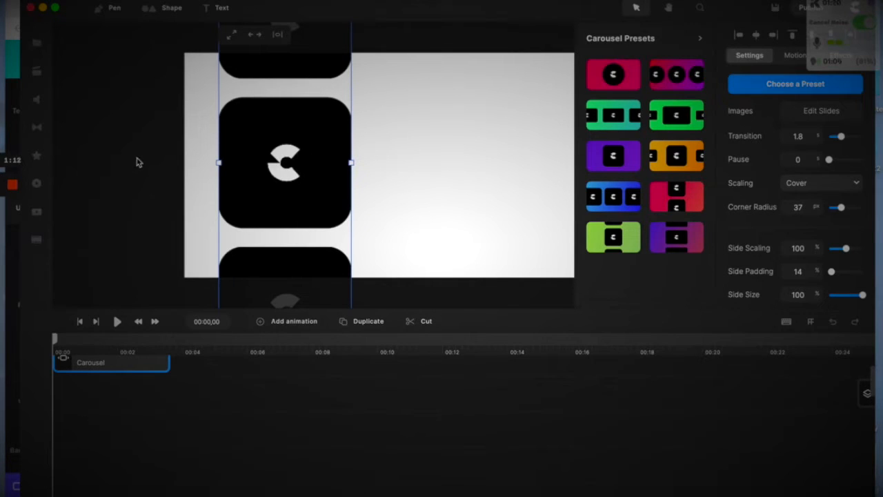
Set the carousel's Side Padding to 60%
scroll(794, 269, "down", 1)
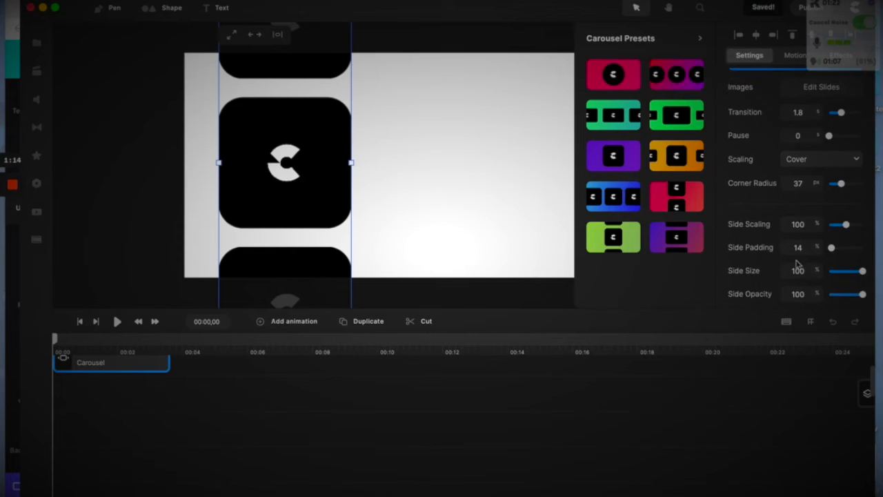
left_click_drag(800, 245, 788, 246)
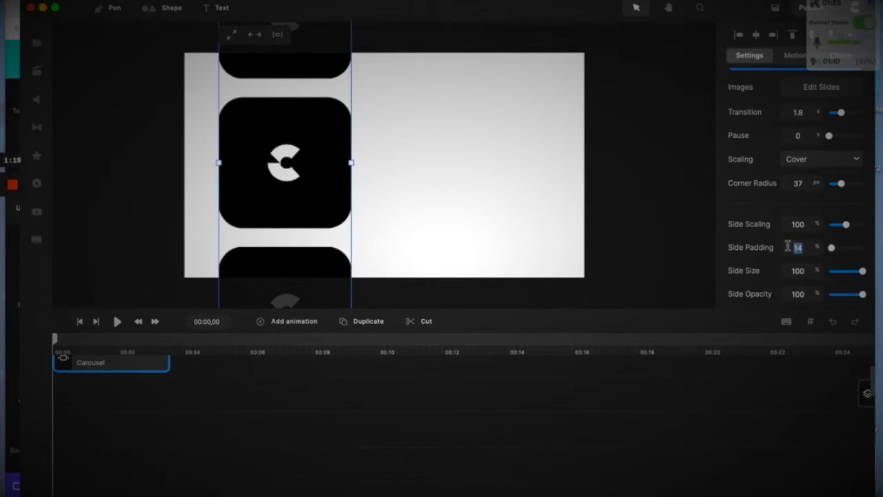
type("60")
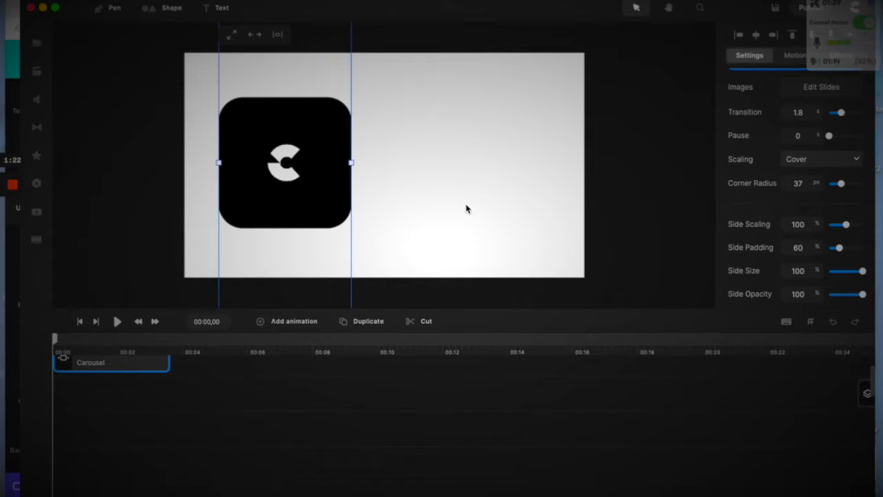
Play back the carousel to check the spacing between its slides and return the playhead to the start
left_click(118, 322)
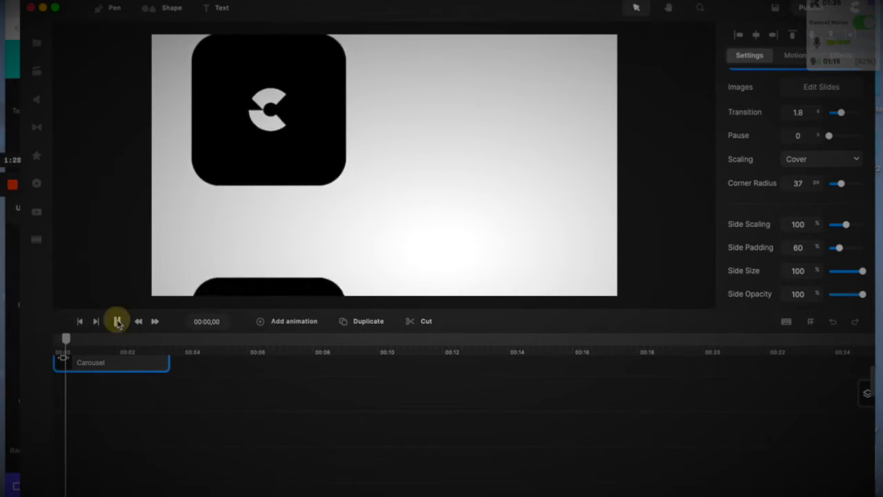
left_click(118, 322)
left_click(79, 322)
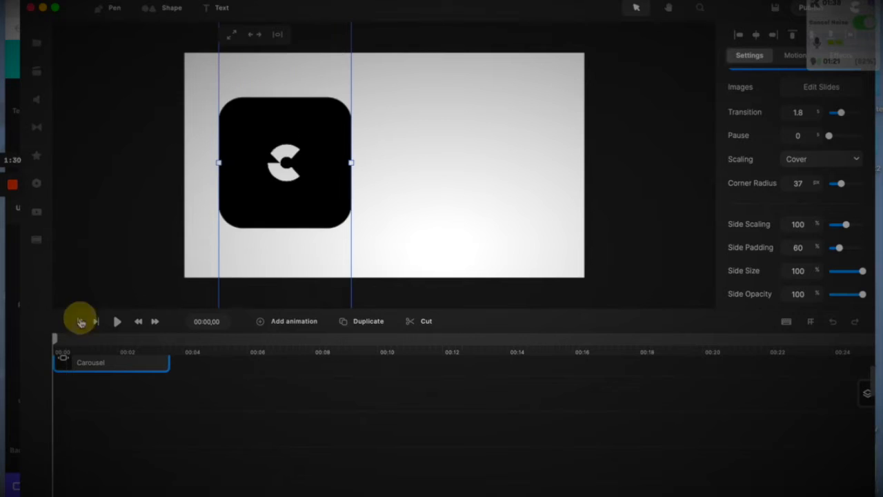
left_click(118, 322)
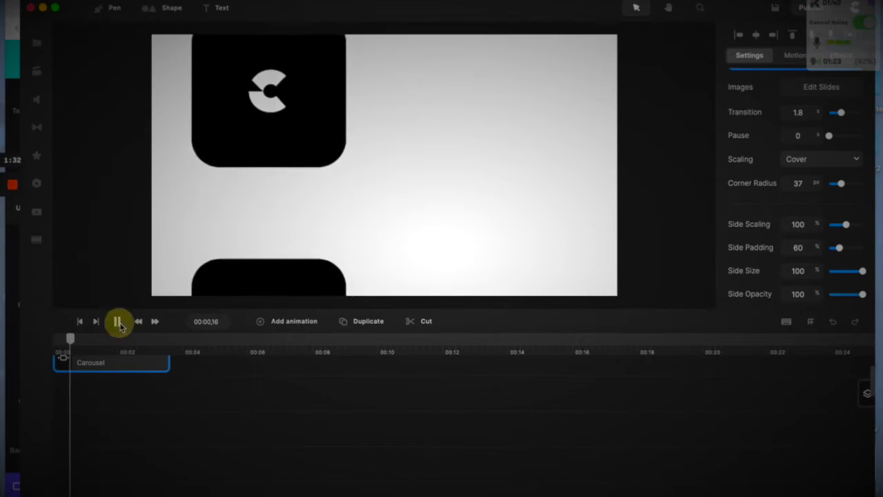
left_click(117, 322)
scroll(232, 414, "down", 2)
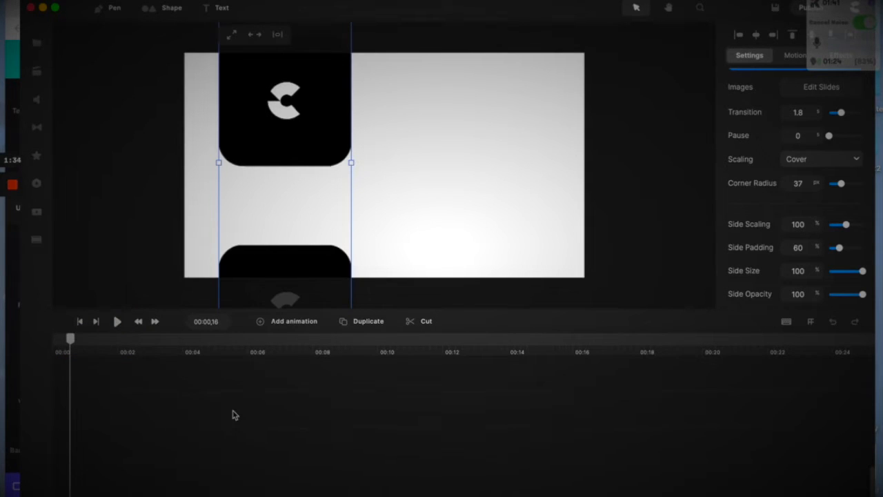
scroll(232, 414, "up", 2)
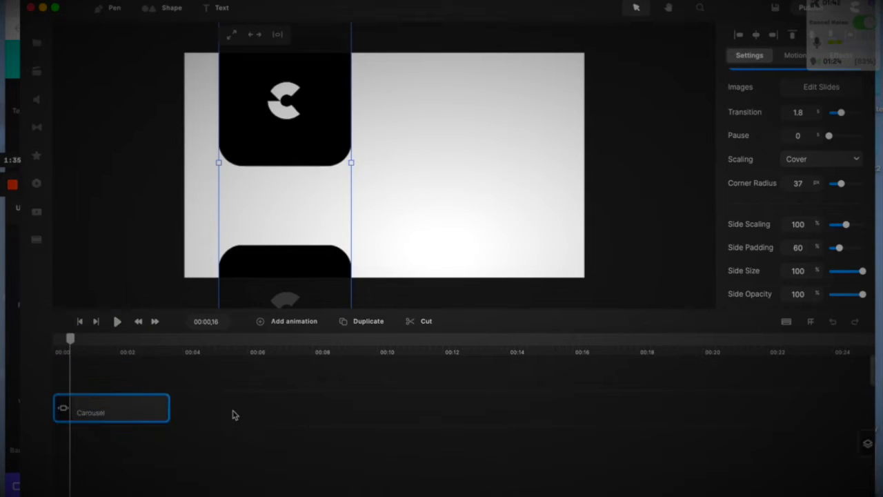
left_click(79, 323)
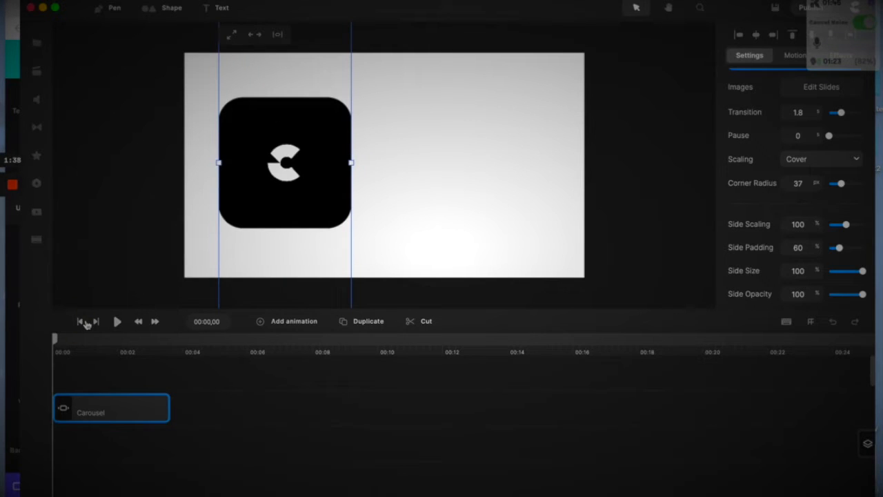
Fill the carousel from the project media with the pink-dress girl card, blank pink card, purple princess card and blank purple card
left_click_drag(423, 194, 553, 189)
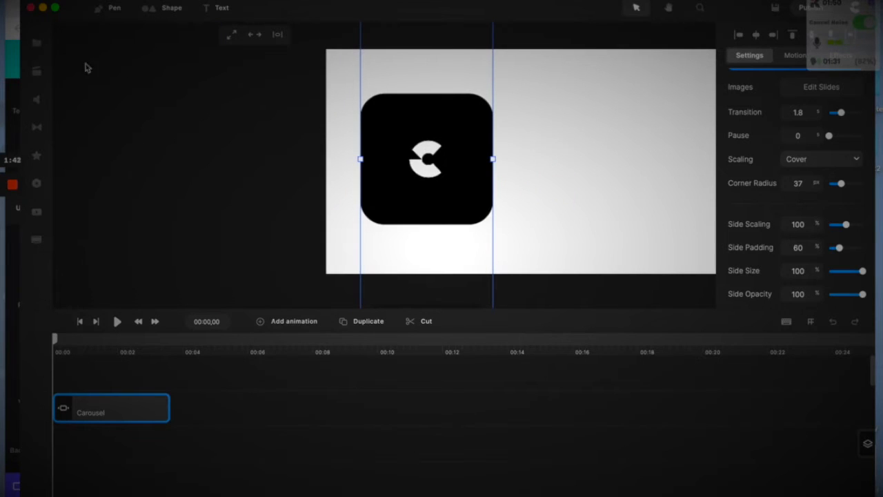
left_click(37, 45)
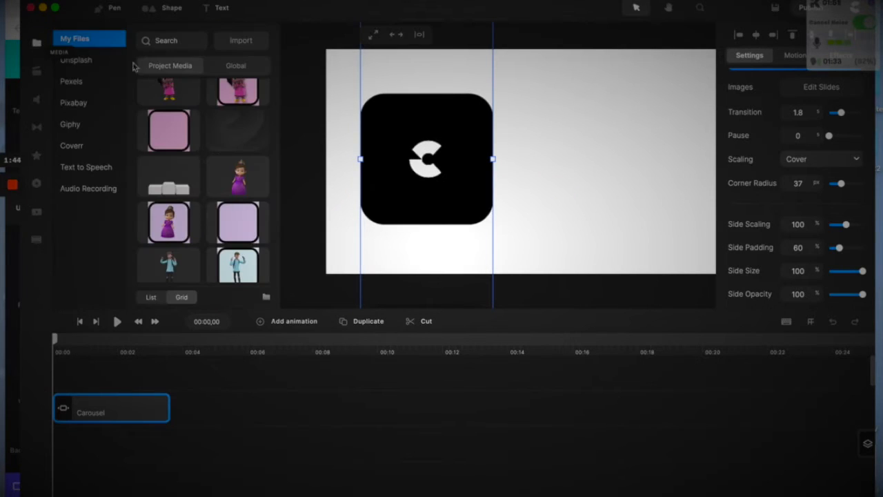
left_click_drag(242, 88, 428, 160)
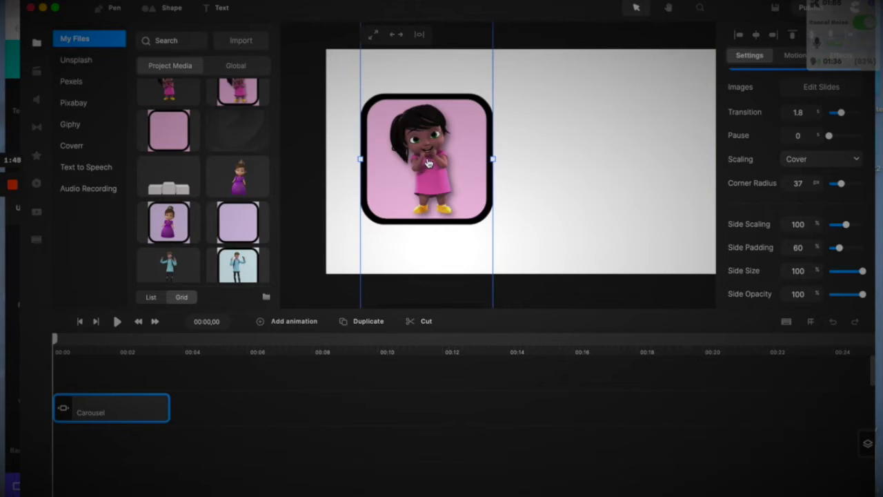
left_click_drag(172, 130, 442, 157)
left_click_drag(168, 222, 434, 167)
left_click_drag(242, 235, 430, 177)
Preview the carousel with its character cards and return the playhead to the start
left_click(117, 322)
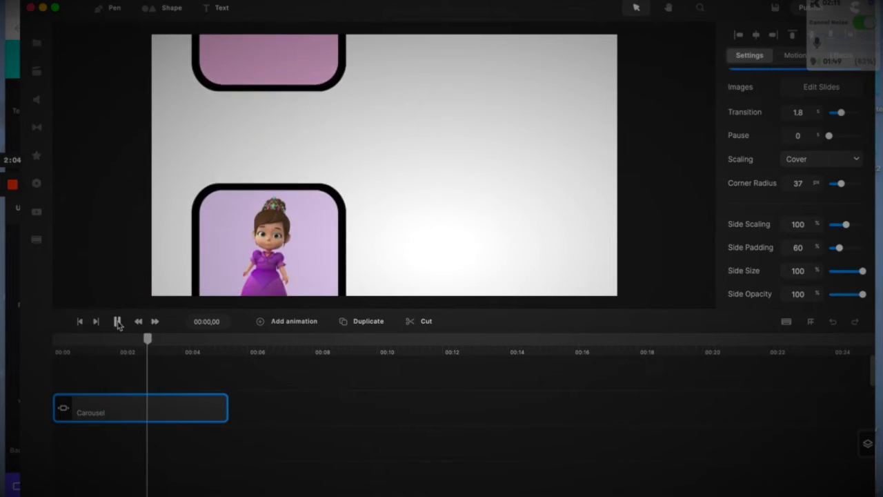
left_click(118, 322)
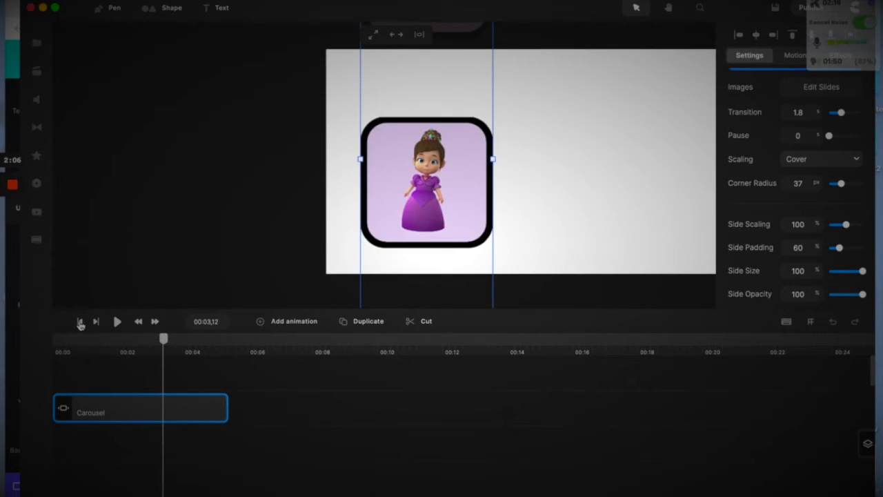
left_click(80, 322)
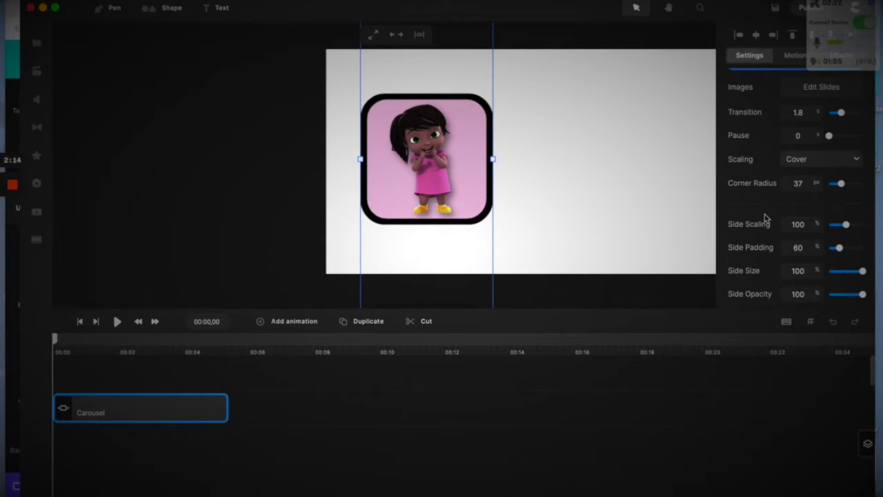
Open the carousel's properties, try a 3D Rotation X of 13° and reset it to 0°
scroll(766, 219, "down", 5)
left_click(733, 228)
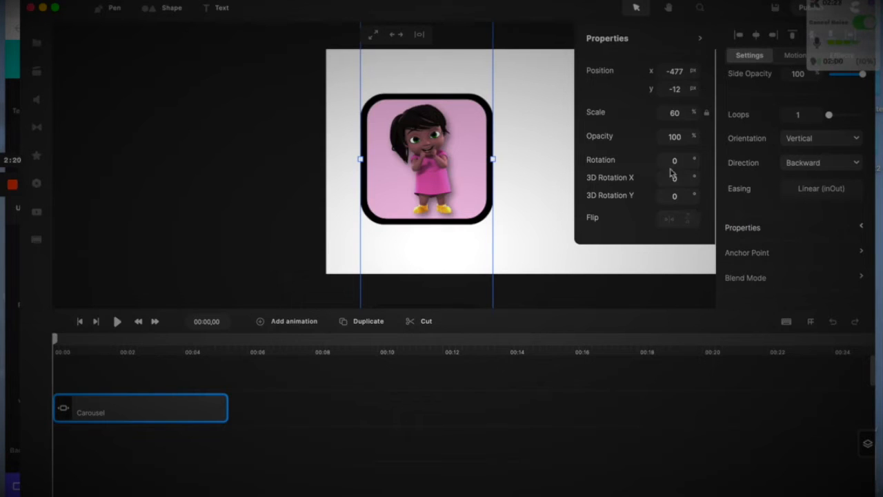
left_click_drag(694, 173, 675, 181)
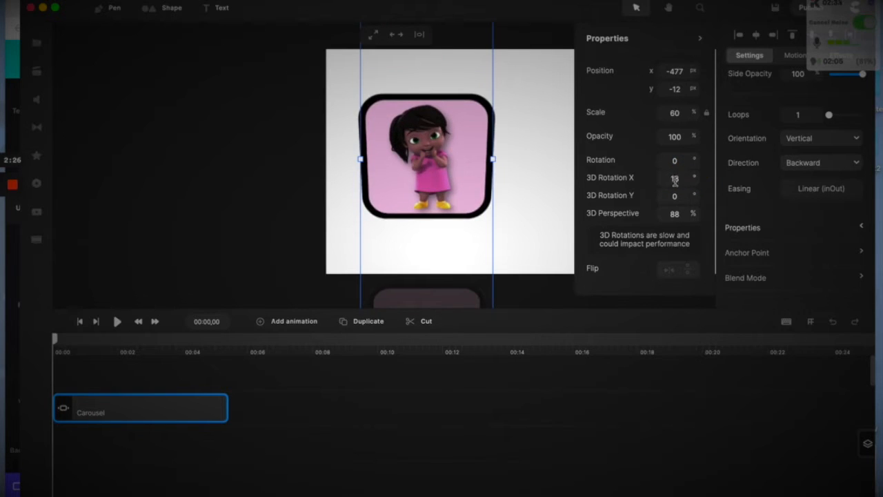
double_click(675, 178)
type("0")
Set the carousel's 3D Rotation Y to 42°
mouse_move(697, 196)
left_mouse_down()
mouse_move(687, 199)
mouse_move(694, 196)
left_mouse_up()
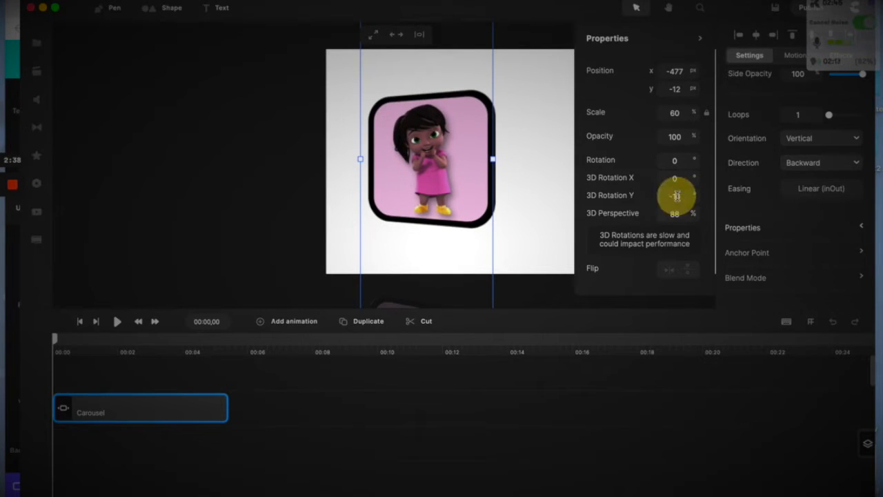
double_click(672, 197)
type("4")
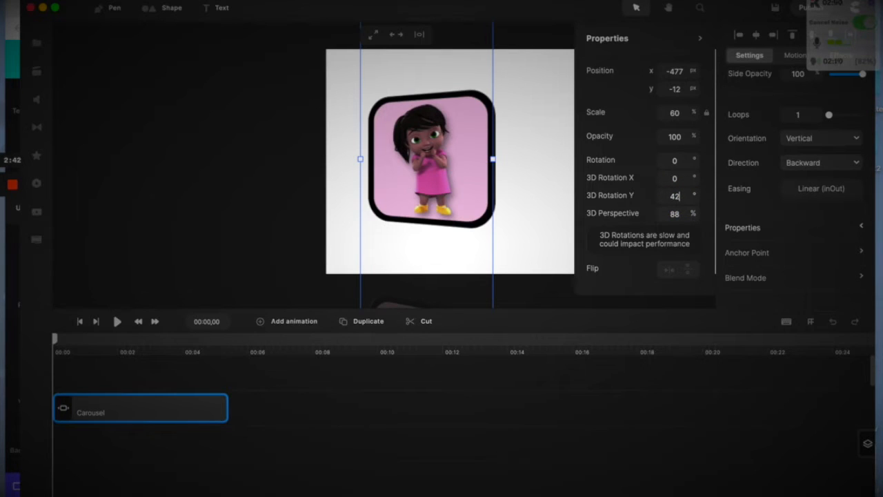
type("2")
key("Return")
Move the carousel to X -612 px, Y 0 px, preview its animation and return the playhead to the start
left_click_drag(414, 177, 385, 176)
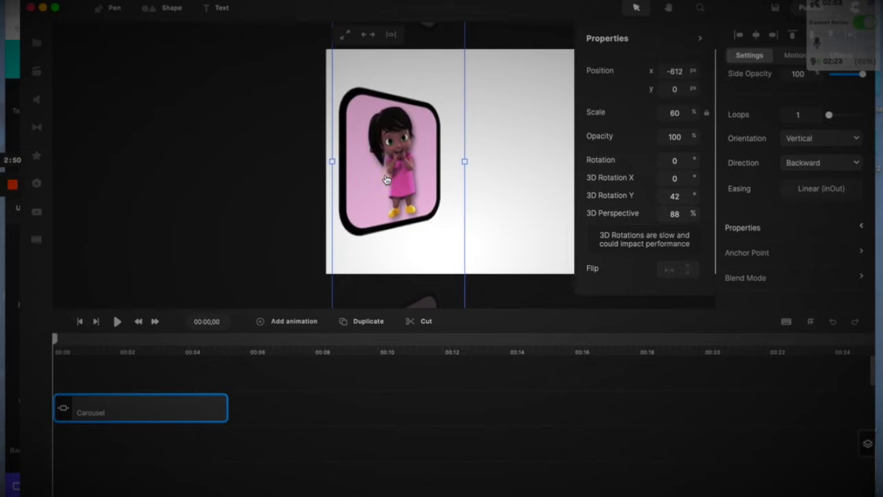
left_click(116, 322)
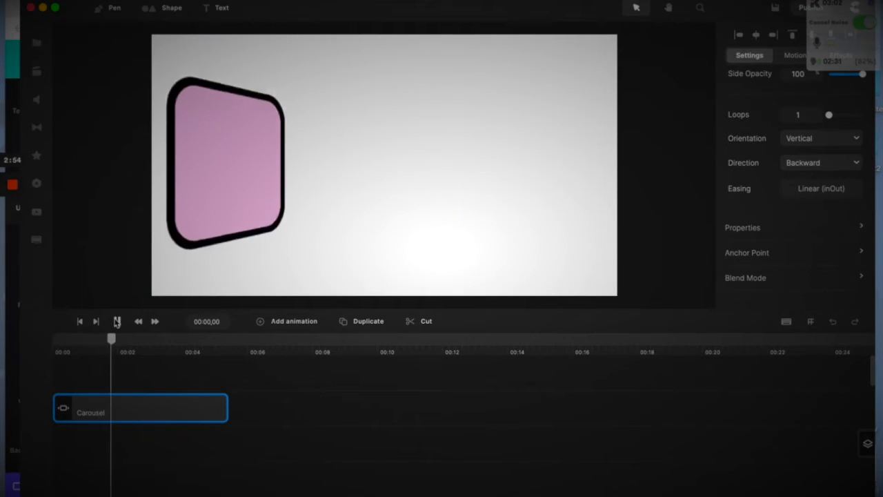
left_click(118, 322)
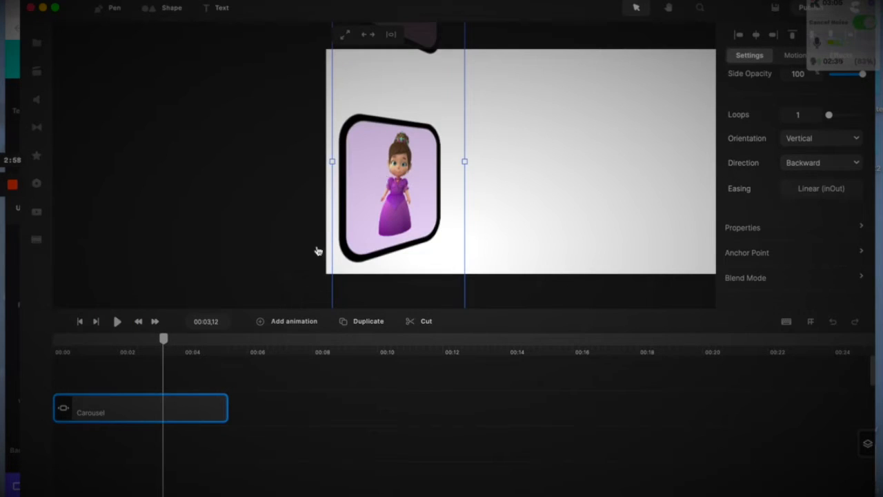
left_click(81, 322)
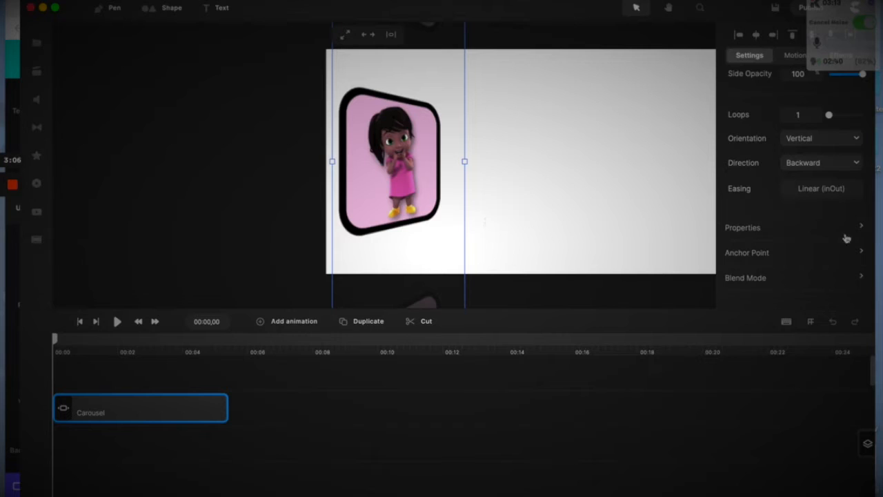
mouse_move(24, 194)
left_click(55, 341)
mouse_move(55, 341)
left_mouse_down()
mouse_move(95, 345)
mouse_move(52, 347)
left_mouse_up()
Open the carousel's slide list, try the blank pink slide in first place and restore the pink-dress girl slide as first
scroll(744, 158, "up", 8)
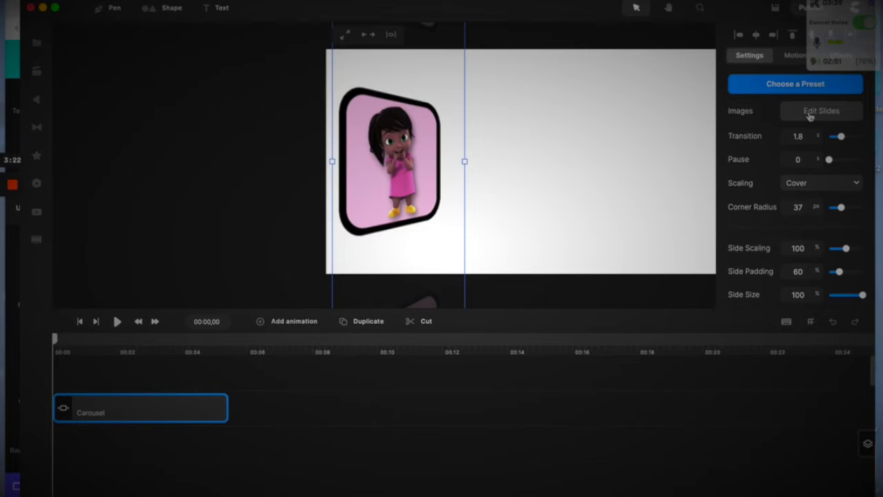
left_click(813, 114)
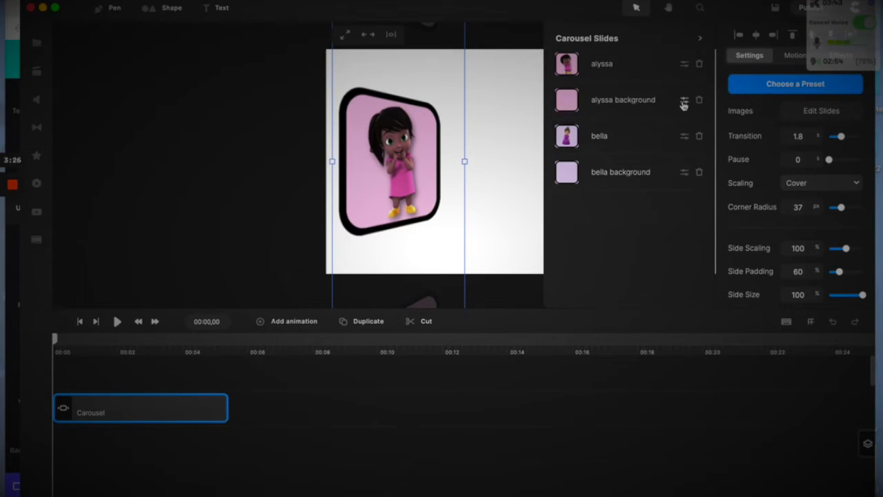
left_click_drag(684, 102, 683, 229)
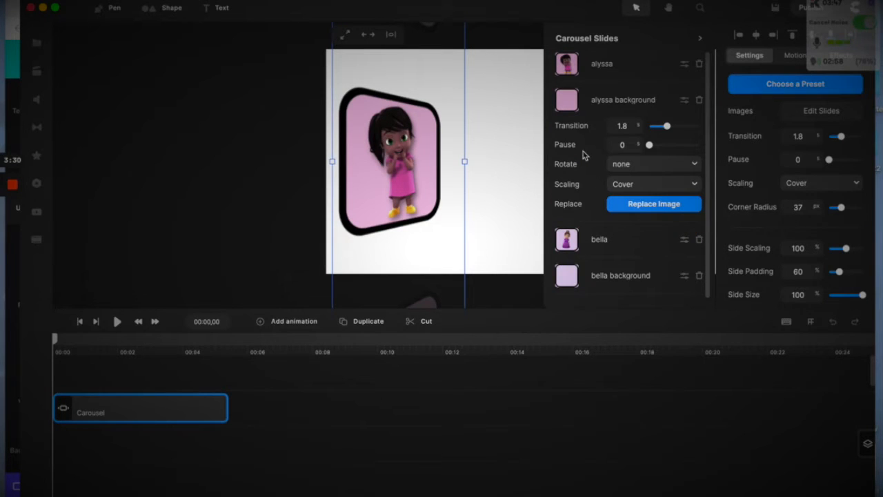
left_click_drag(687, 103, 676, 49)
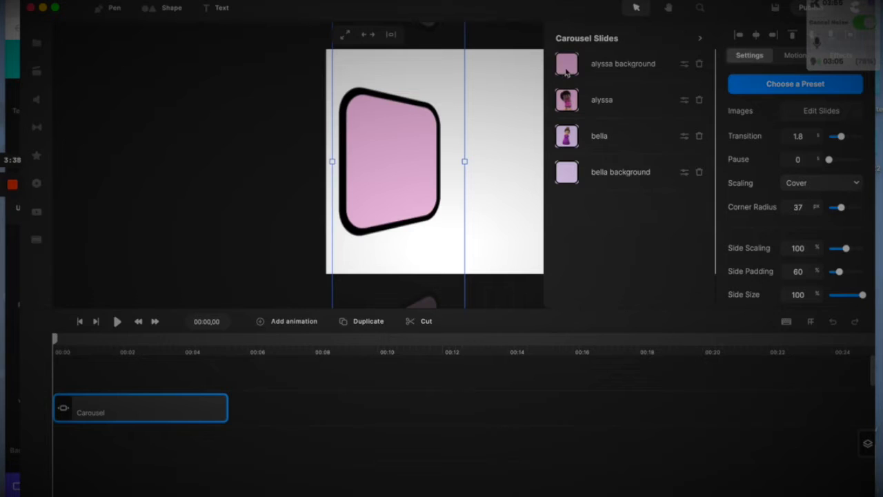
left_click_drag(684, 100, 677, 63)
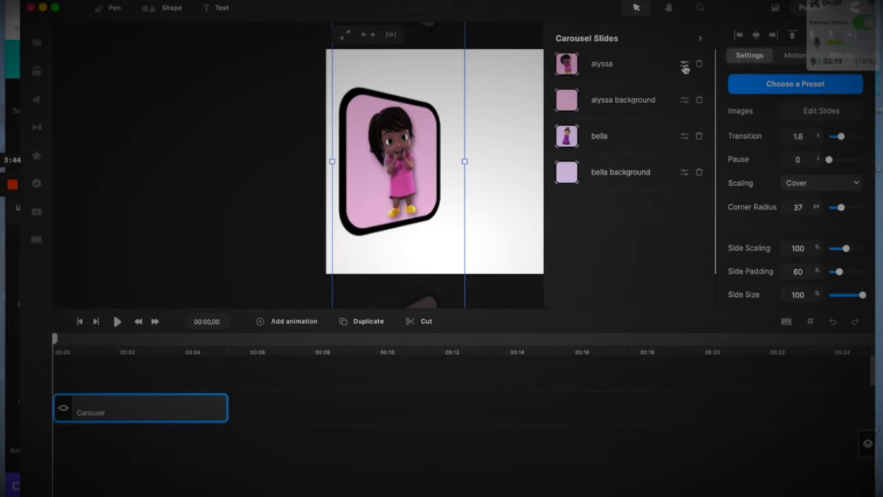
Set the pink-dress girl slide's transition to 0 s and its pause to 2 s
left_click(684, 67)
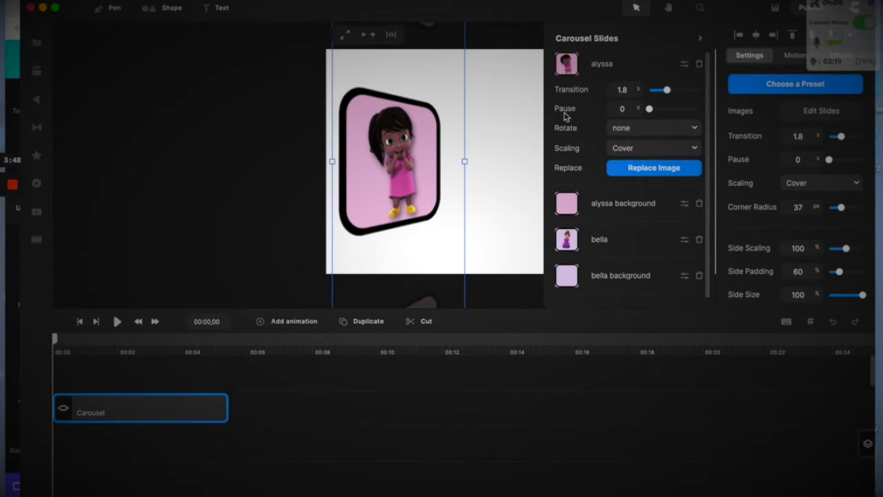
left_click(625, 90)
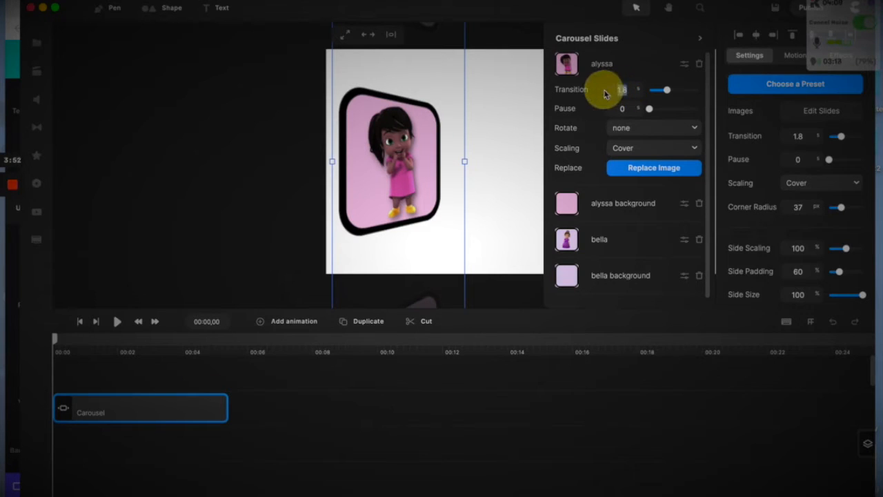
type("0")
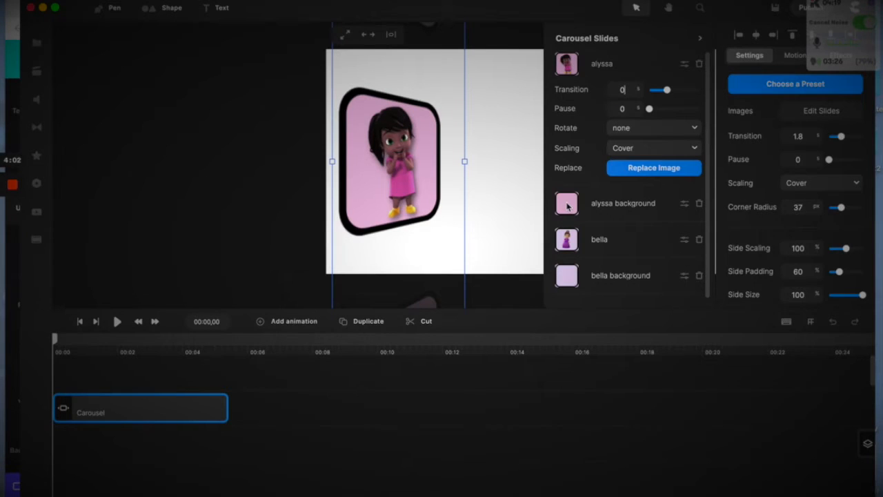
left_click(615, 109)
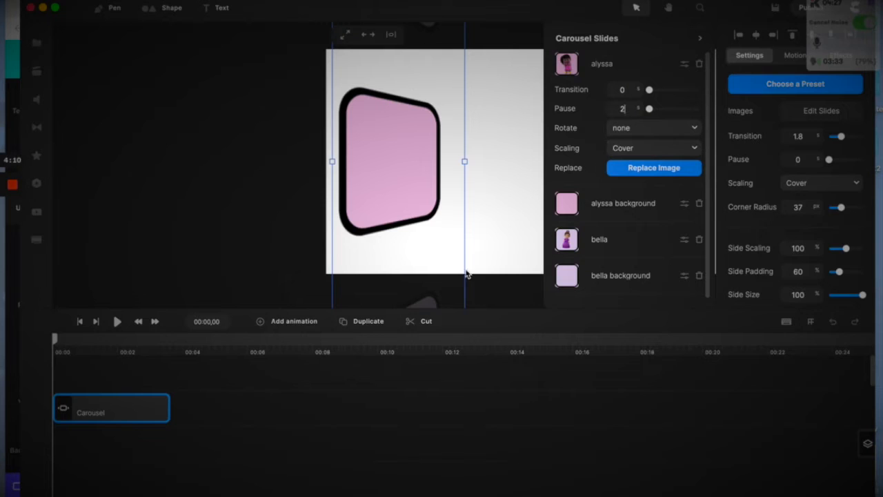
Preview the carousel from the start and move the playhead back to about the one-second mark
left_click(83, 323)
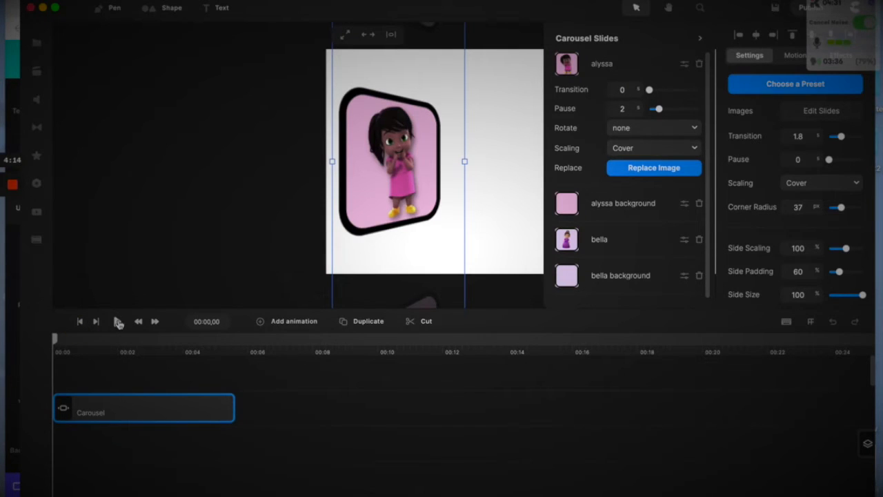
left_click(118, 322)
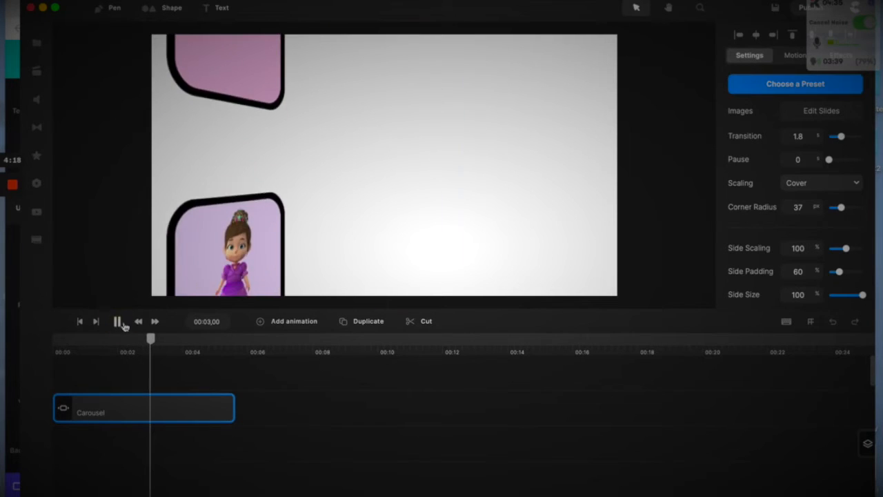
left_click(118, 321)
left_click_drag(150, 340, 90, 339)
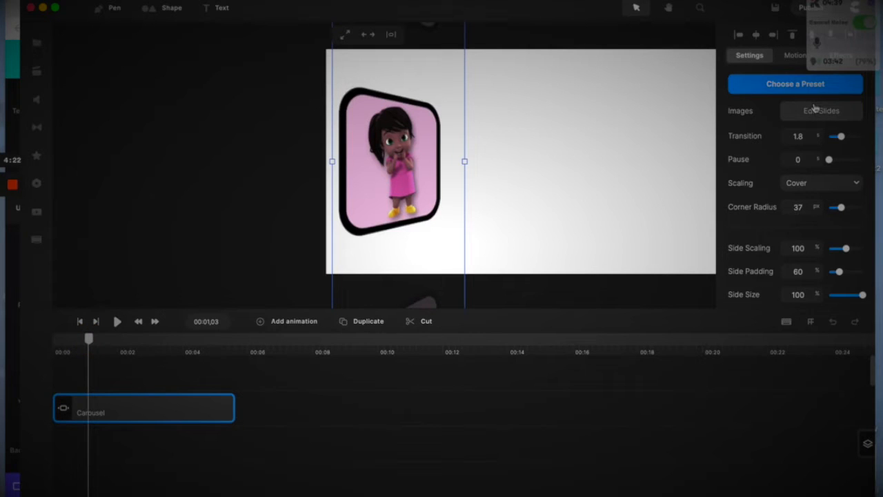
Set the blank pink slide's pause to 2 s in the carousel's slide list
left_click(814, 109)
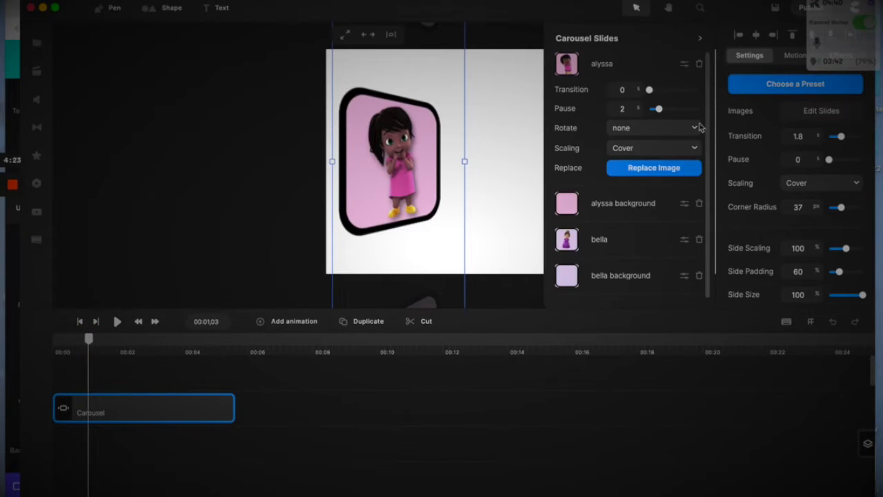
left_click(683, 206)
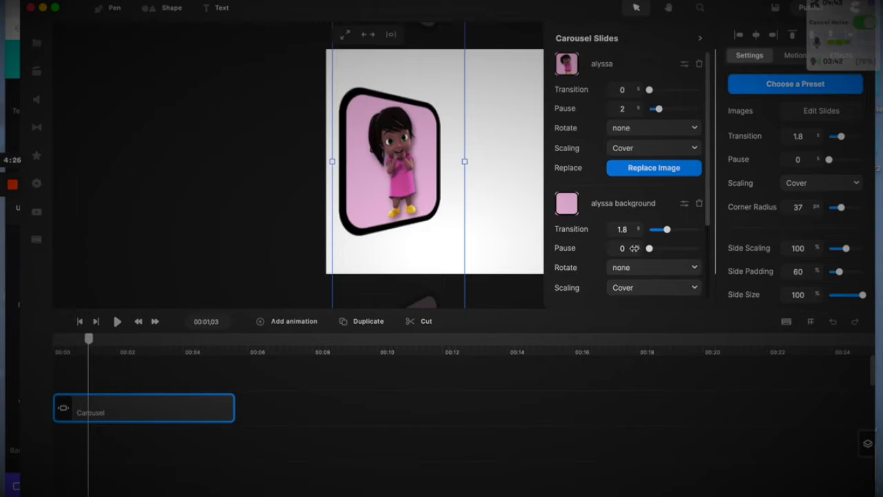
double_click(624, 248)
type("2")
left_click(613, 231)
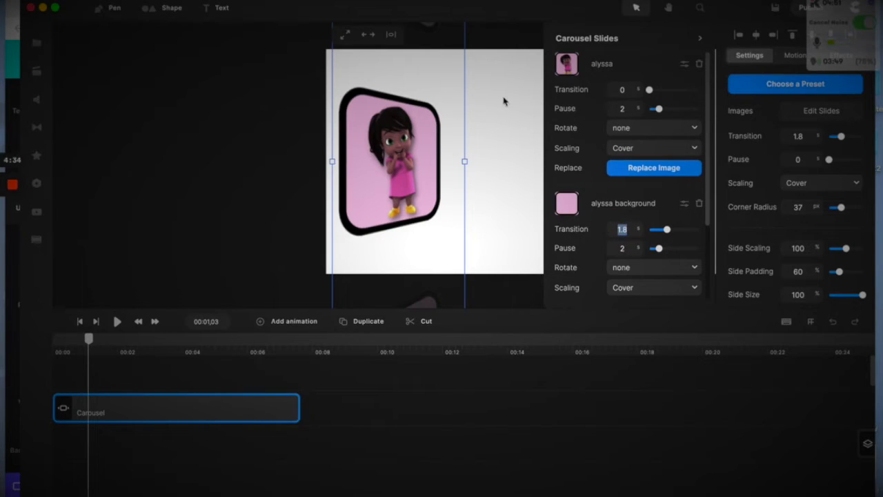
Preview the carousel from the start and scrub the timeline to examine the change from the pink slides to the purple princess slide
left_click(504, 97)
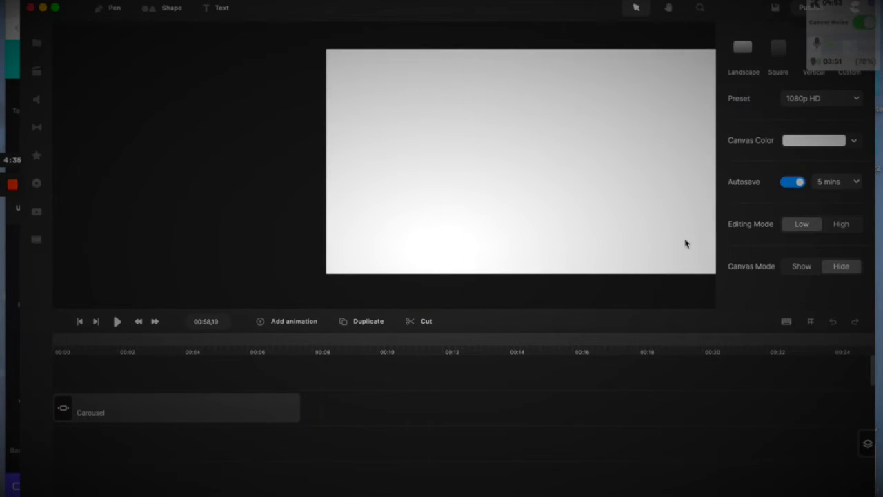
left_click(80, 322)
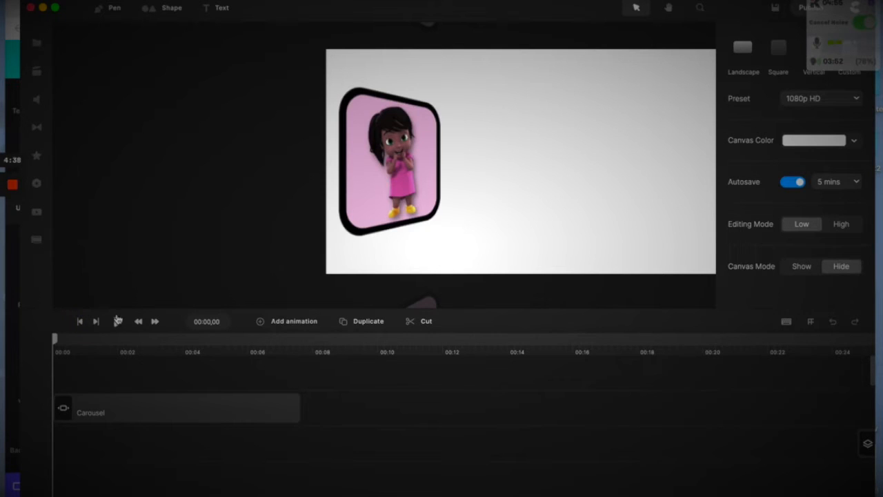
left_click(118, 322)
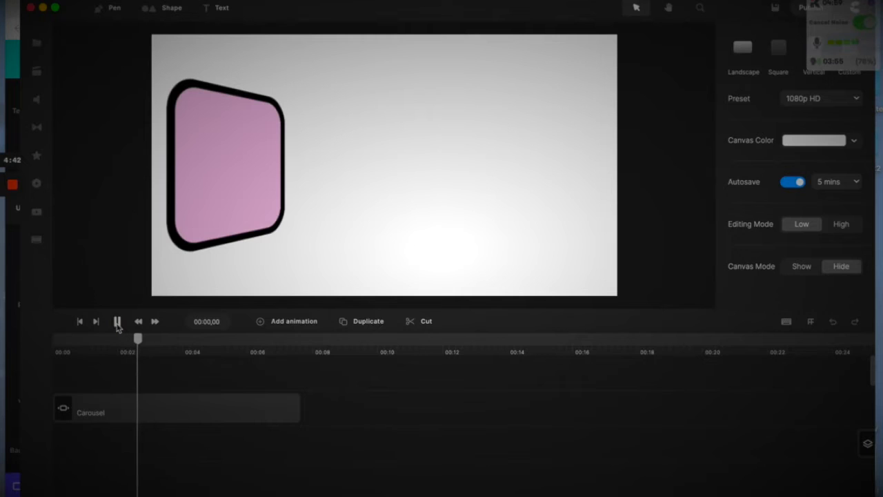
left_click(118, 323)
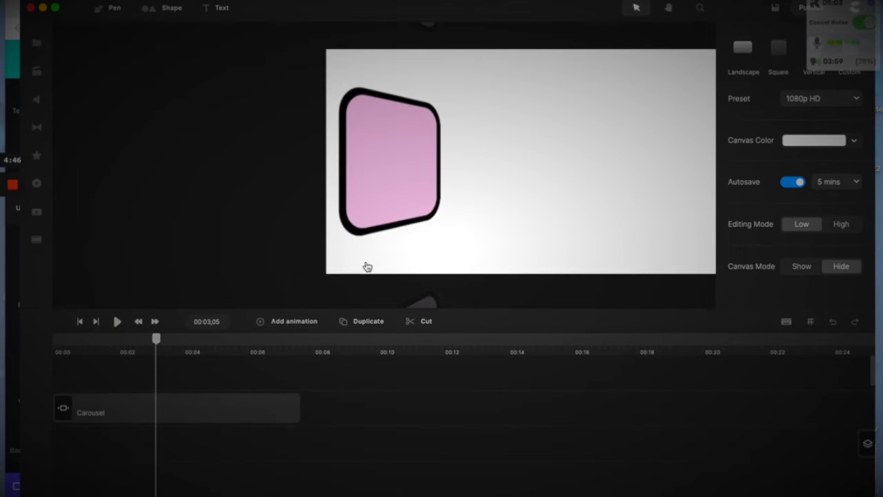
left_click(154, 336)
mouse_move(117, 342)
left_mouse_down()
mouse_move(102, 339)
mouse_move(125, 339)
mouse_move(116, 343)
left_mouse_up()
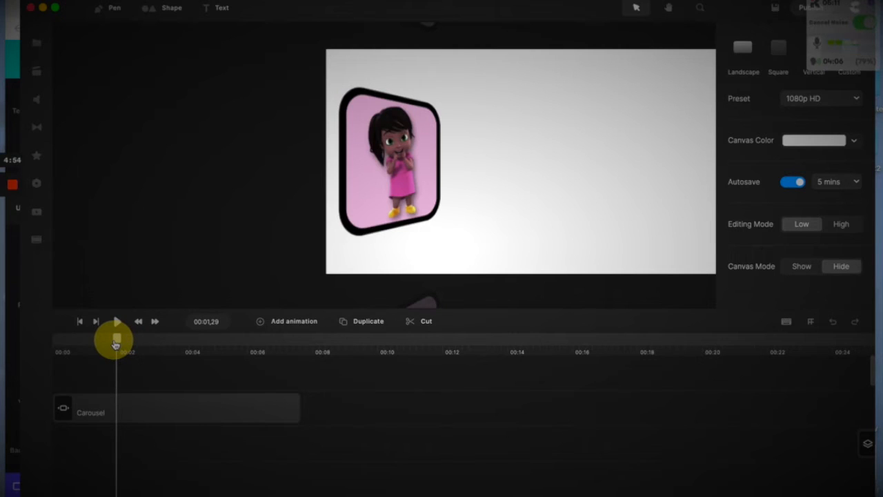
left_click_drag(116, 343, 115, 343)
left_click_drag(117, 339, 236, 355)
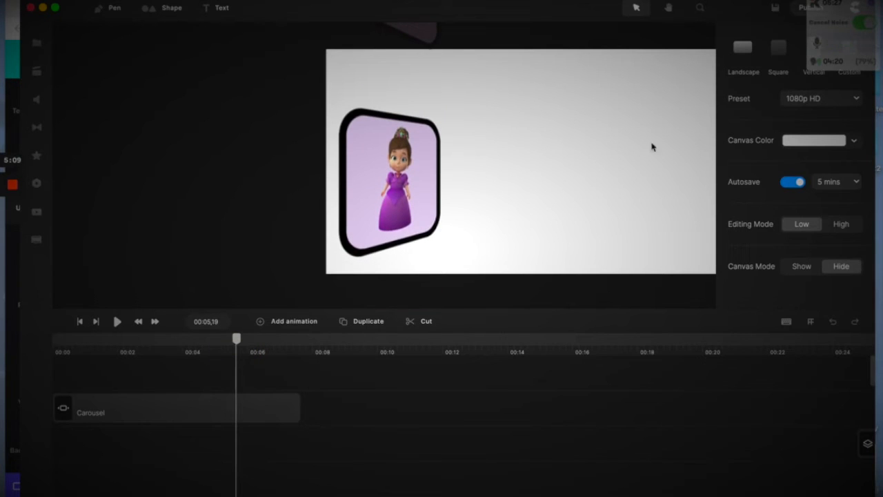
Set the purple princess slide's transition to 0 s and its pause to 2 s in the carousel's slide list
left_click(270, 405)
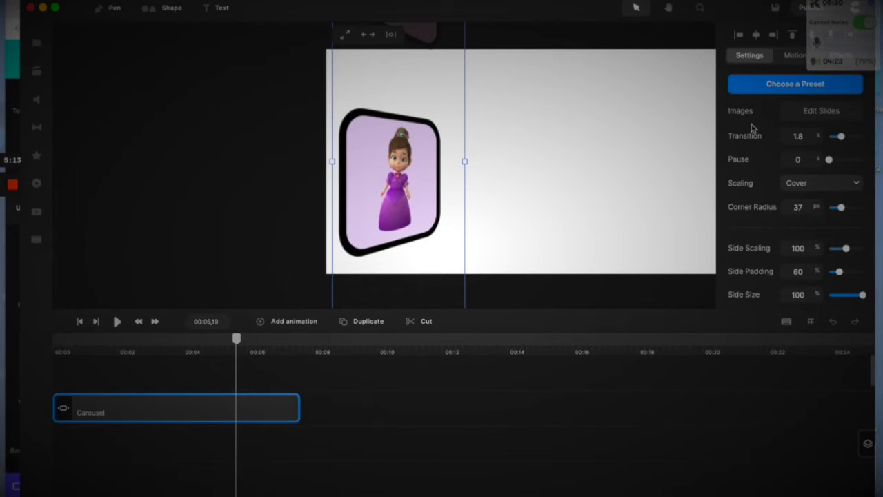
left_click(814, 112)
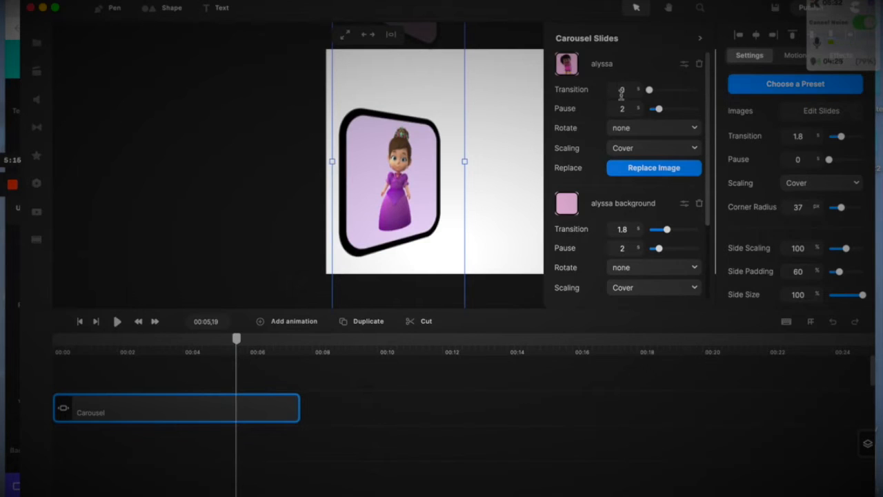
scroll(622, 272, "down", 2)
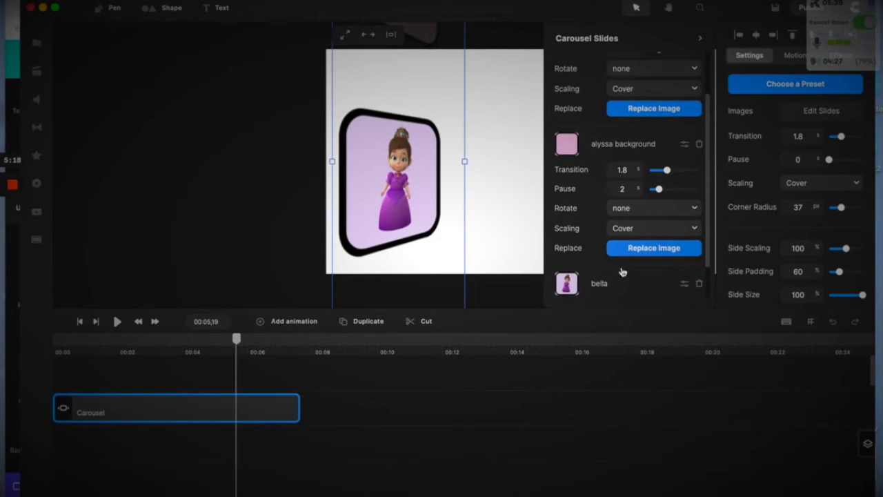
scroll(621, 270, "down", 1)
left_click(684, 255)
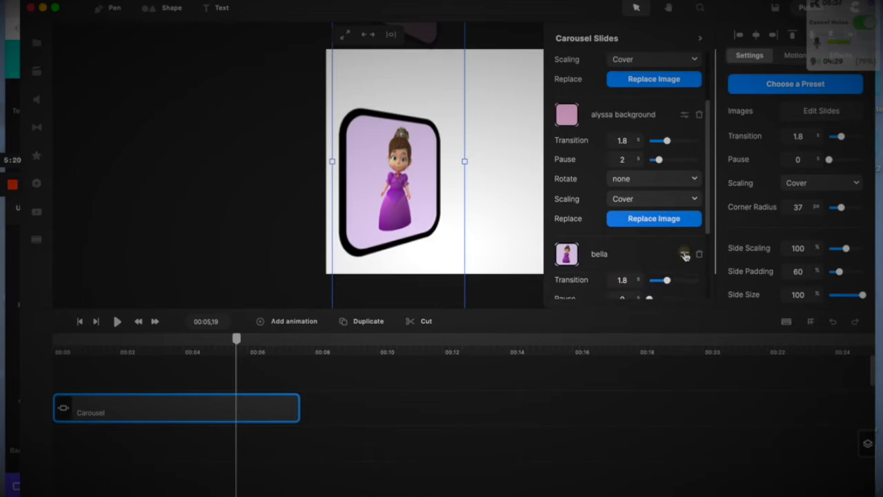
double_click(623, 279)
type("0")
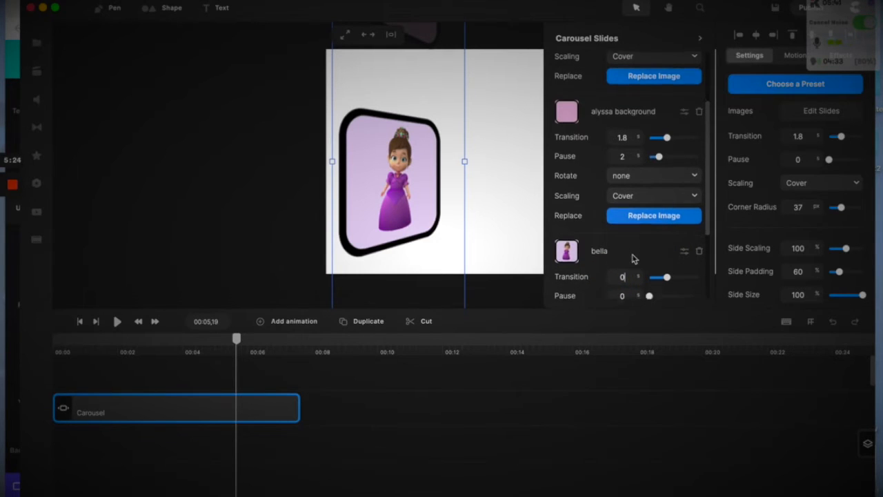
scroll(632, 257, "down", 1)
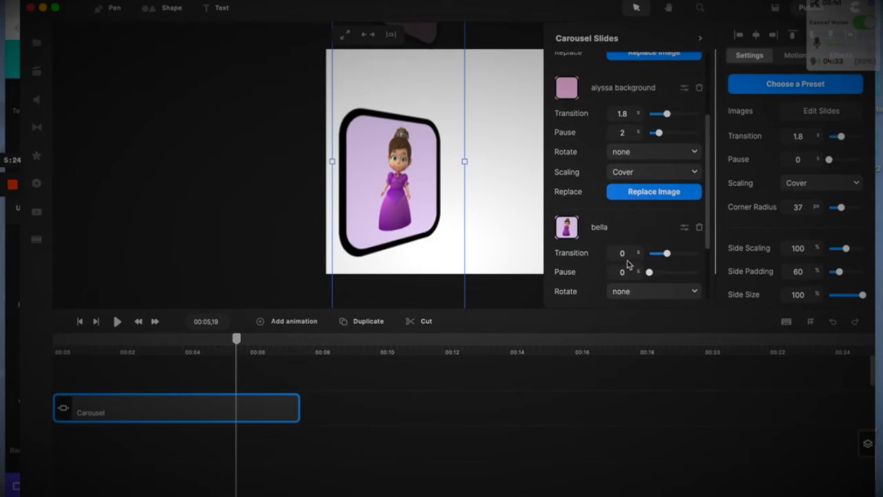
scroll(627, 268, "down", 1)
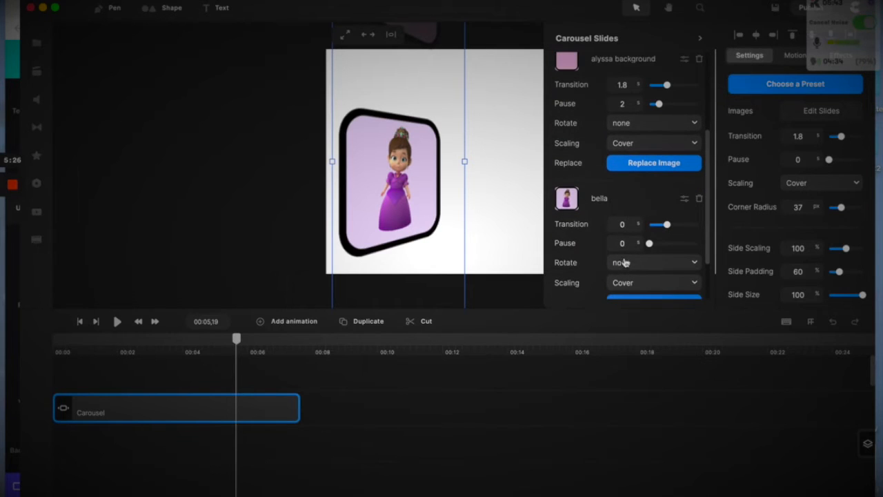
double_click(623, 243)
type("2")
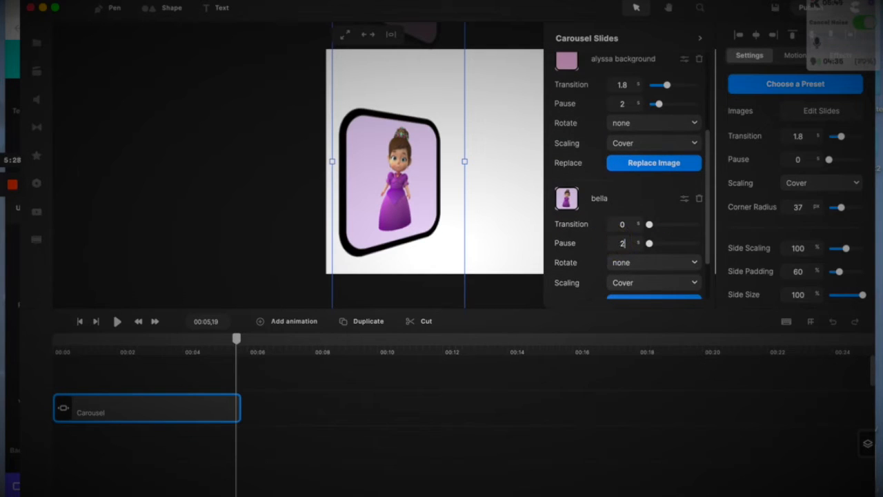
scroll(626, 227, "down", 2)
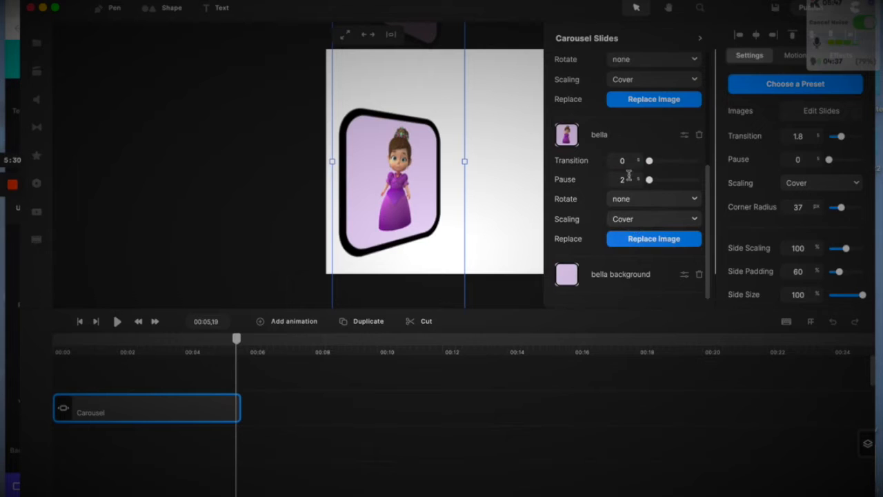
scroll(621, 236, "up", 4)
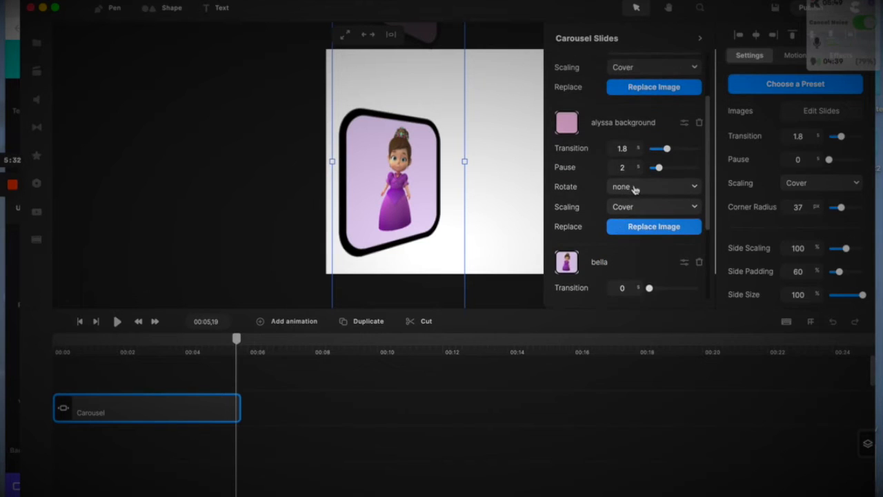
Set the blank purple slide's pause to 2 s in the carousel's slide list
scroll(619, 157, "down", 4)
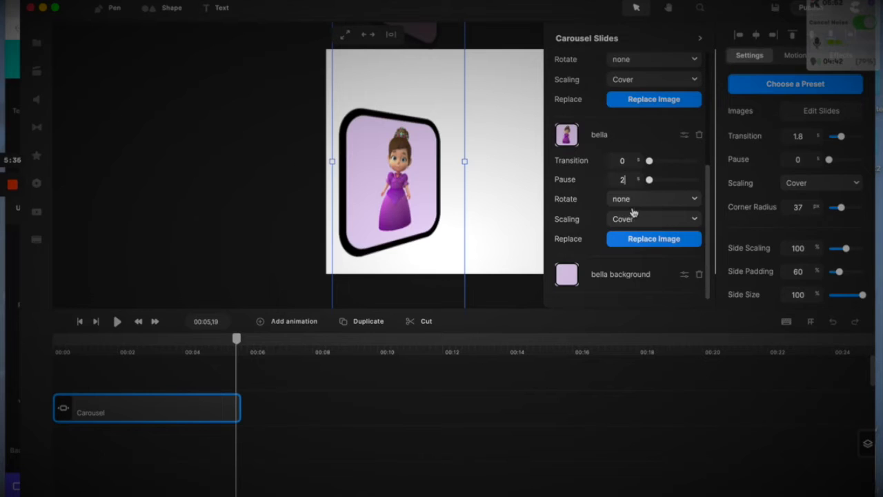
left_click(614, 273)
left_click(621, 240)
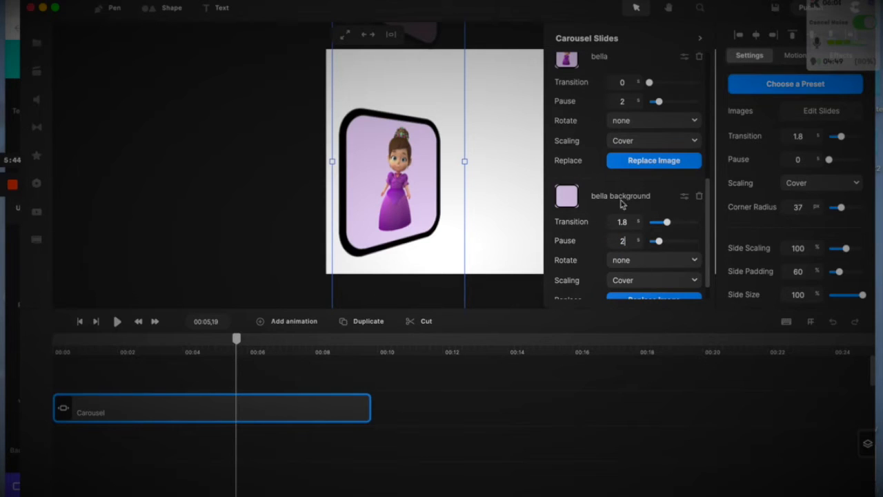
Preview the carousel from the start to check the timing of the purple princess and blank purple slides
left_click(81, 321)
left_click(119, 323)
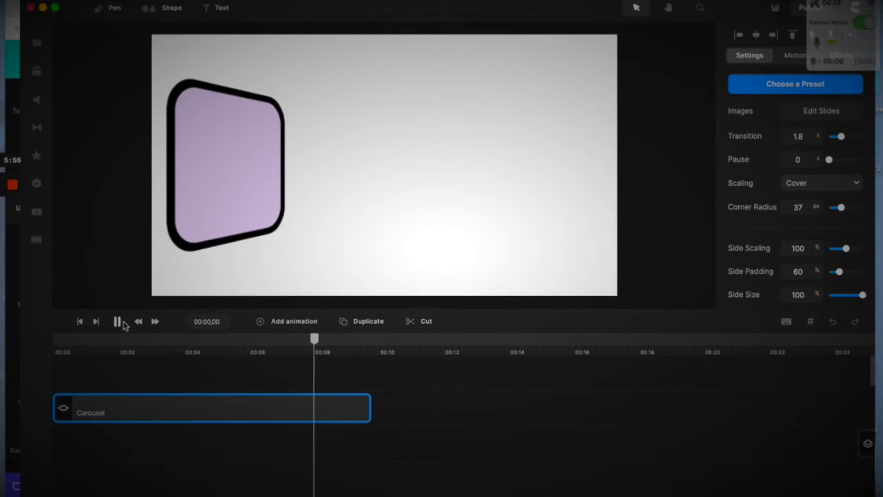
left_click(119, 321)
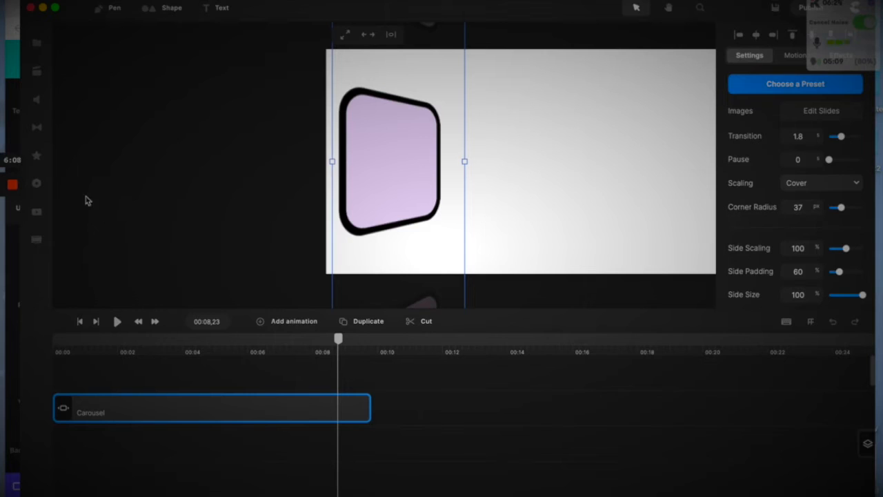
left_click(12, 184)
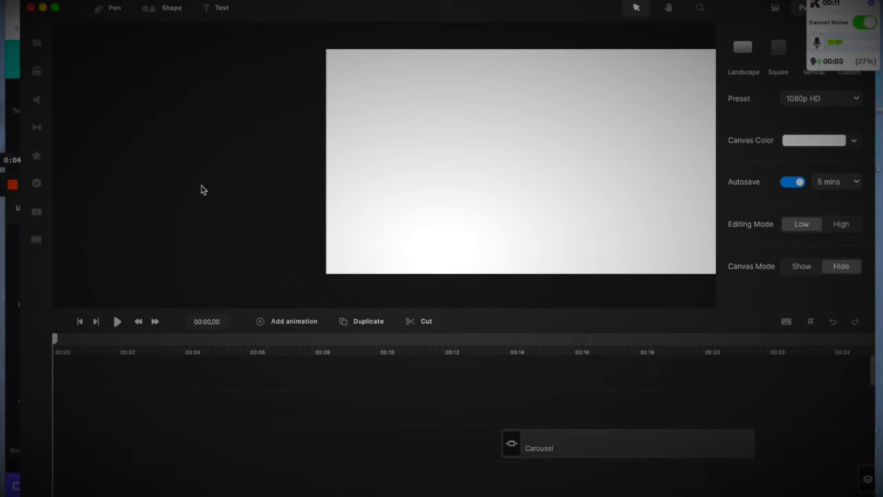
Add the 3D character Bella from the character library to the canvas
left_click(37, 73)
scroll(180, 158, "down", 10)
scroll(178, 158, "down", 10)
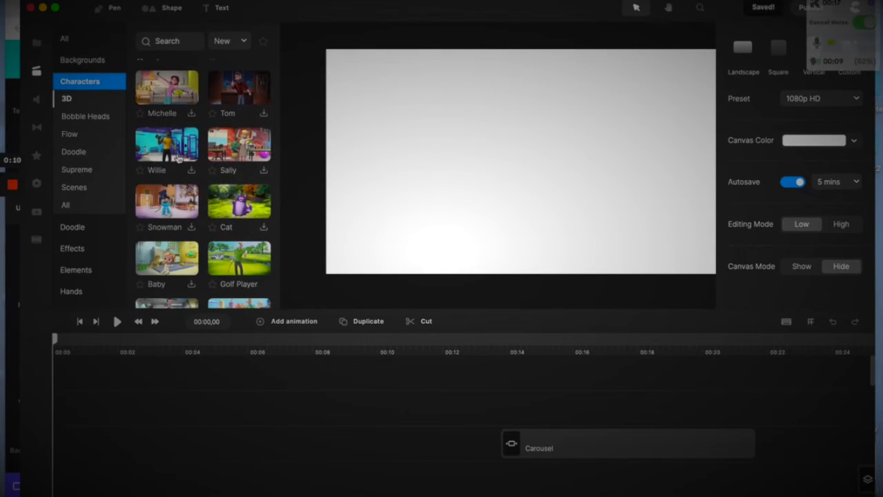
scroll(178, 158, "down", 5)
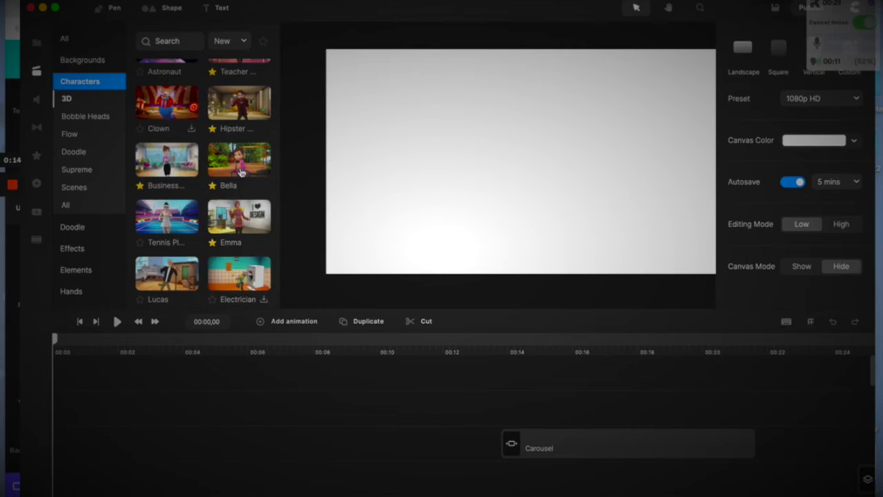
left_click_drag(239, 162, 476, 149)
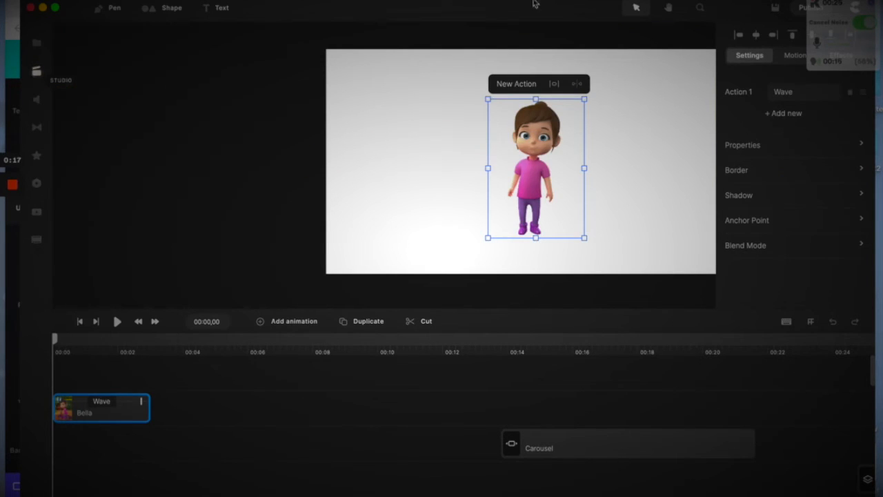
Change Bella's action to Princess > Wave And Blow a Kiss
left_click(782, 92)
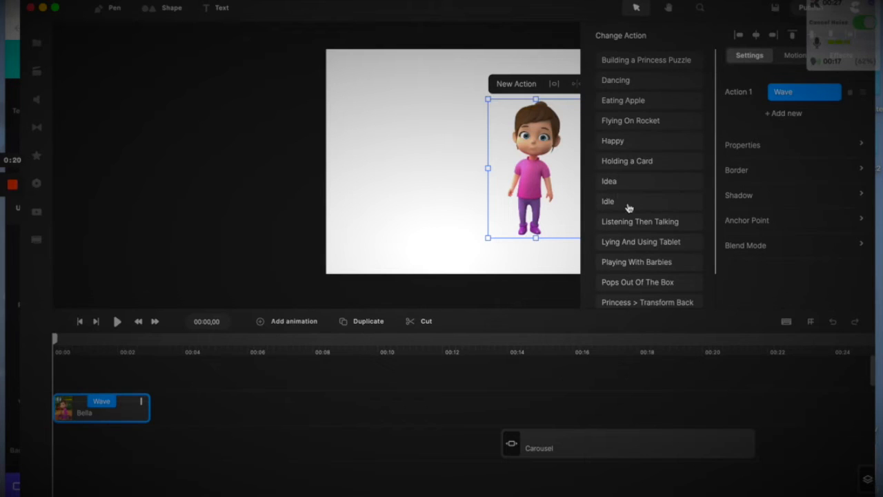
scroll(628, 207, "down", 5)
scroll(629, 209, "down", 1)
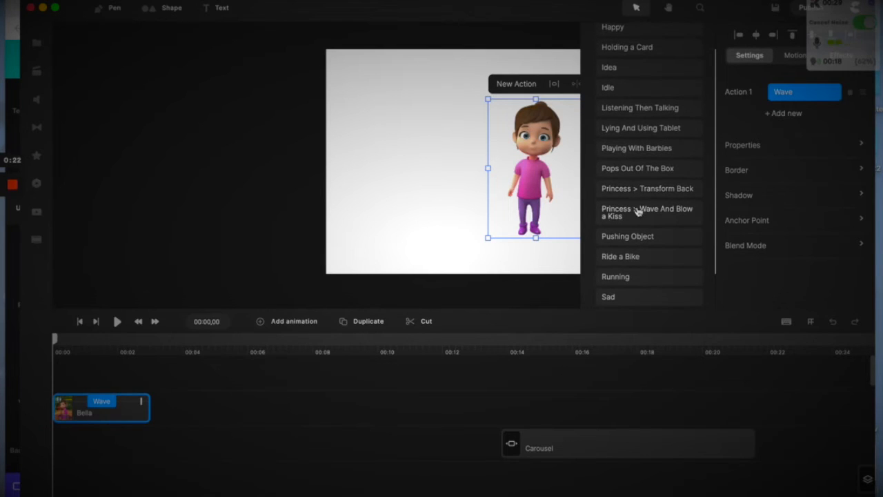
left_click(633, 212)
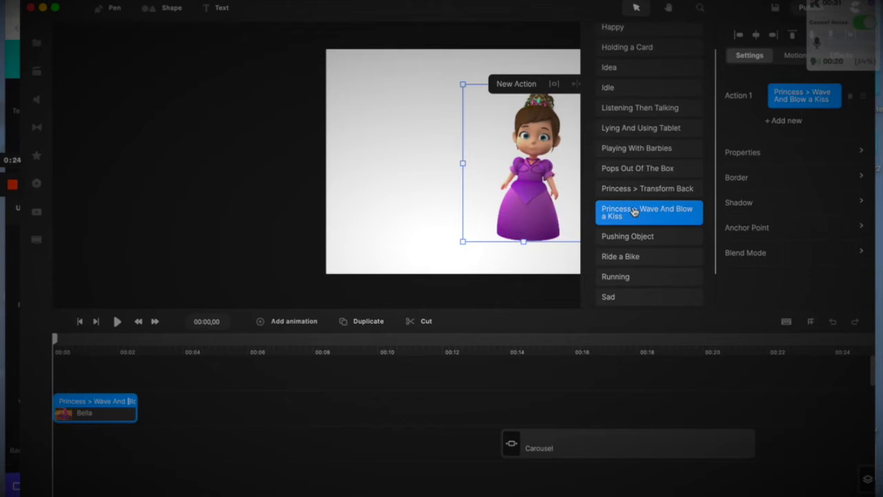
Extend Bella's action clip to about 13 s and move the character slightly left on the canvas
left_click_drag(130, 402, 483, 417)
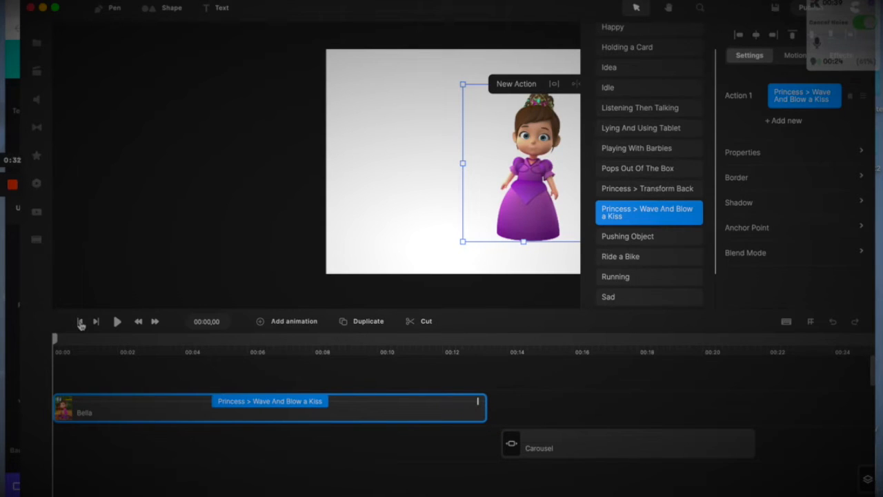
left_click(283, 192)
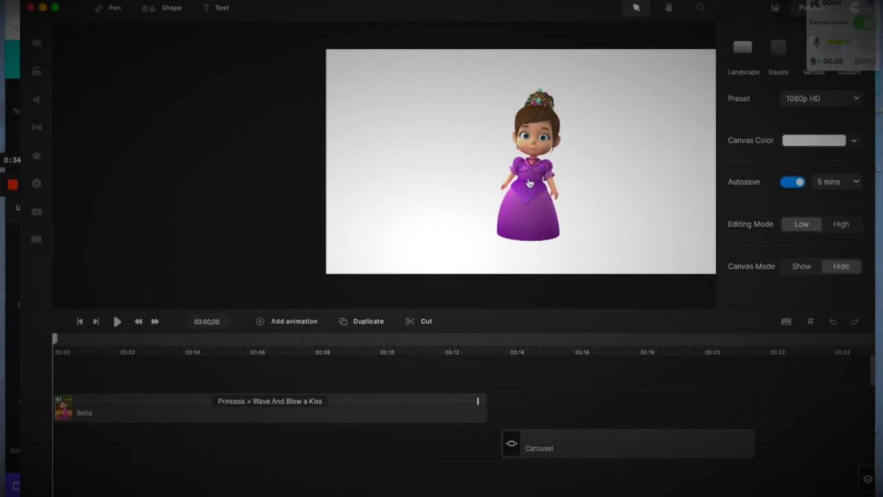
left_click_drag(524, 182, 494, 181)
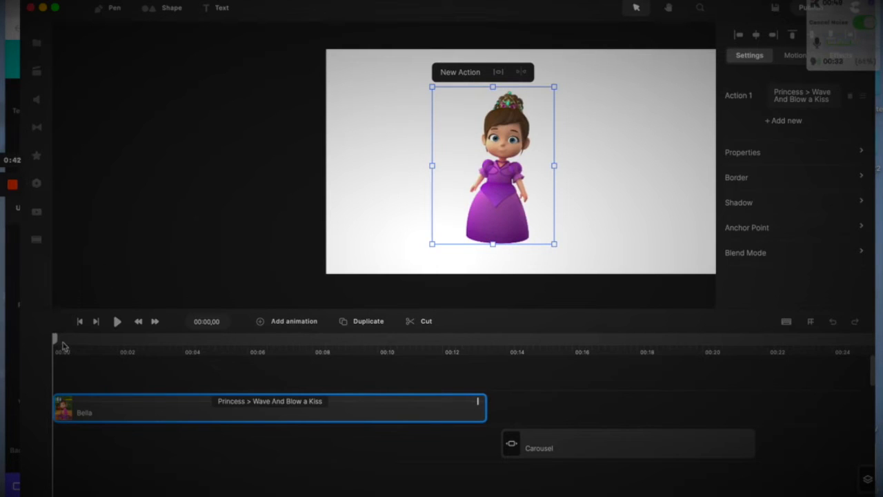
Trim the start of Bella's clip to the open-armed pose at about 00:01,11 and return the playhead to the start
left_click_drag(58, 343, 98, 349)
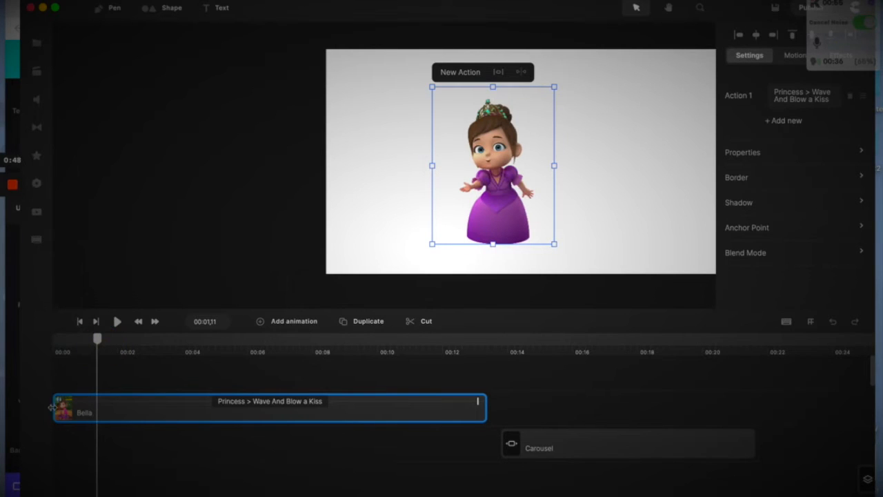
left_click_drag(55, 410, 83, 414)
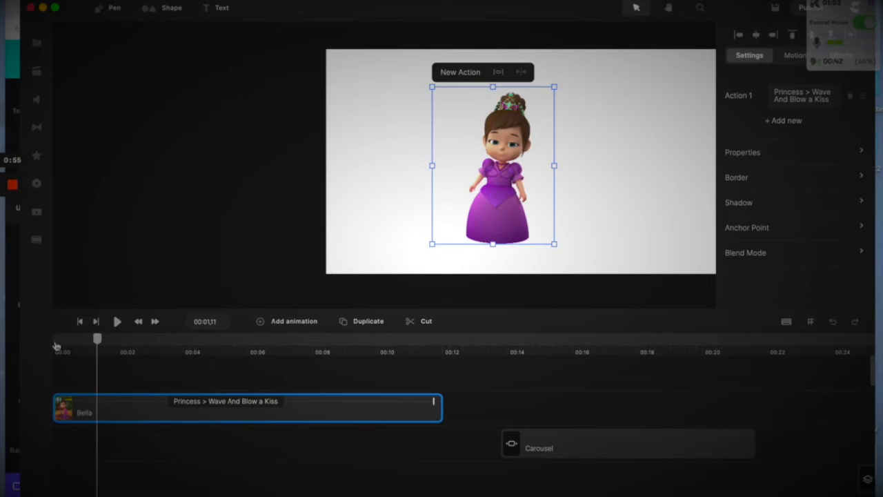
left_click(56, 344)
left_click(53, 338)
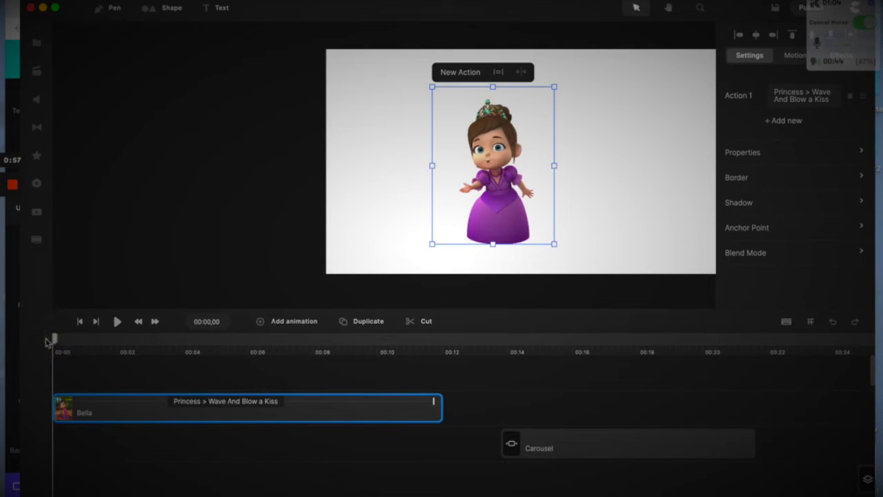
left_click(352, 196)
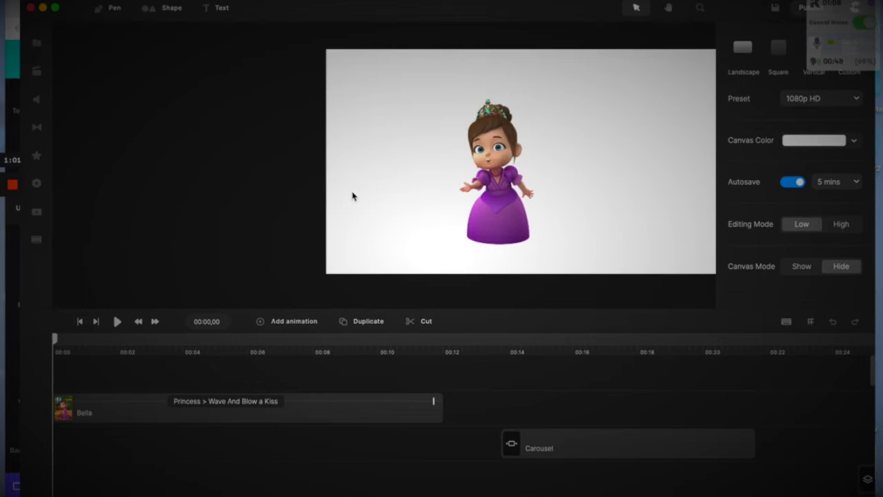
left_click(105, 407)
left_click(491, 165)
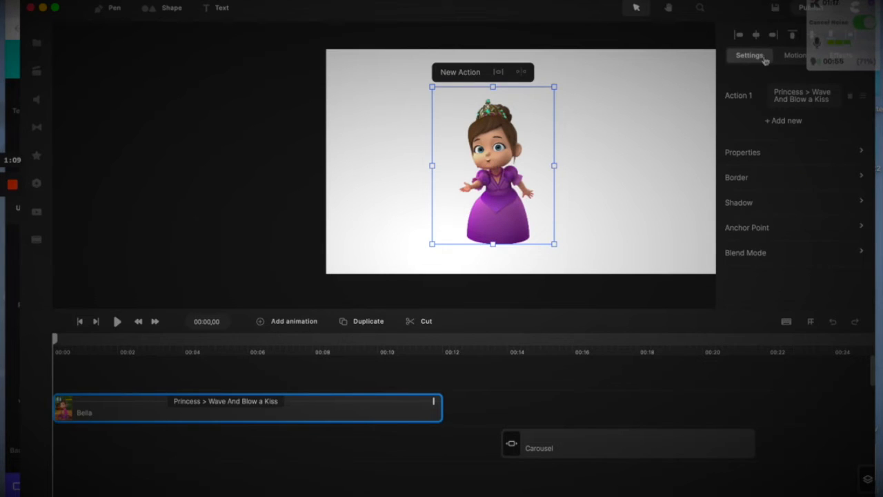
Set the publish format to PNG Image with a transparent background
left_click_drag(742, 9, 723, 10)
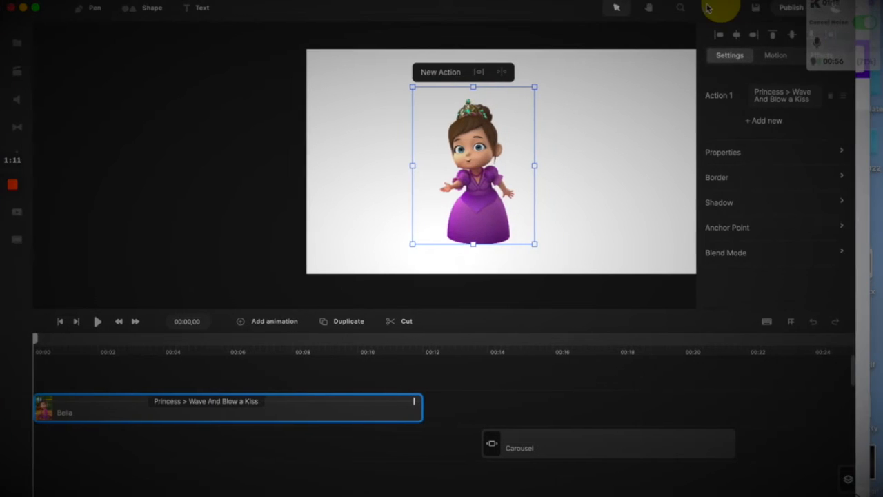
left_click(789, 8)
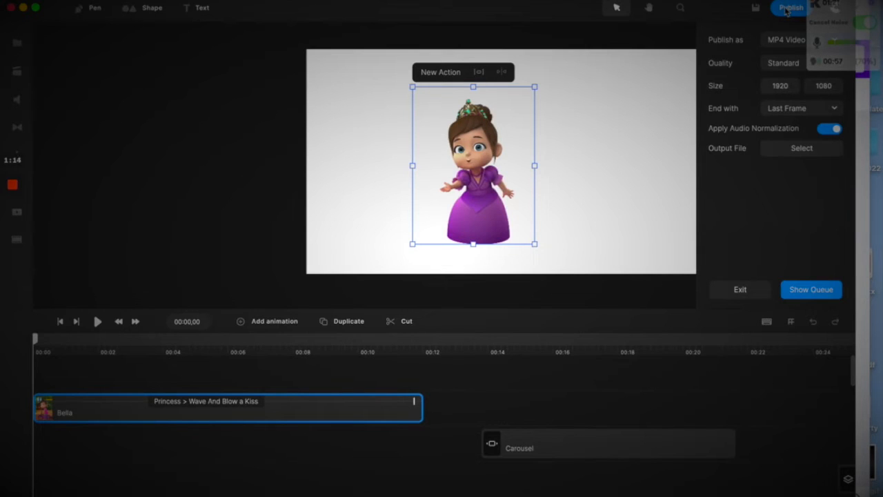
left_click(780, 40)
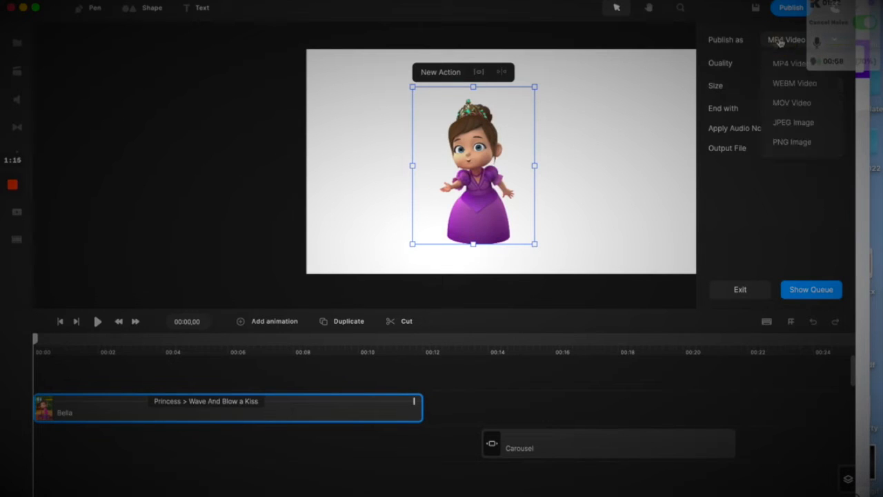
left_click(787, 142)
left_click(768, 84)
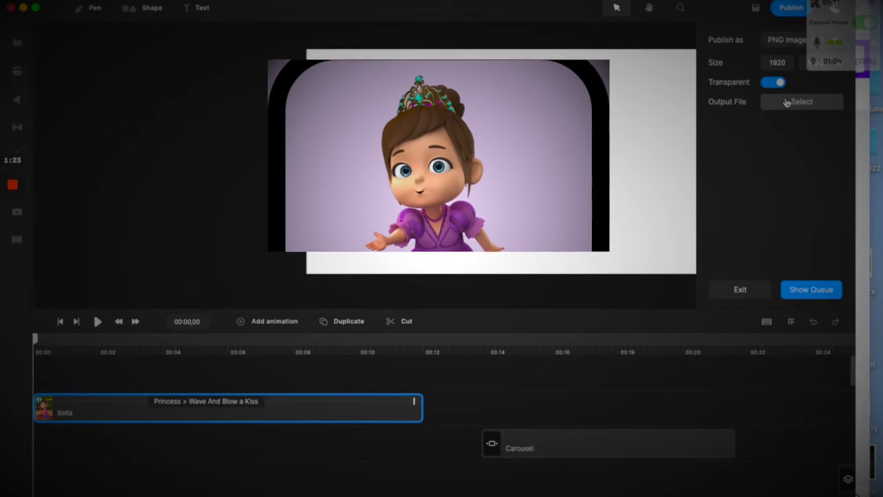
Export the princess snapshot to the Desktop under the name bella
left_click(787, 102)
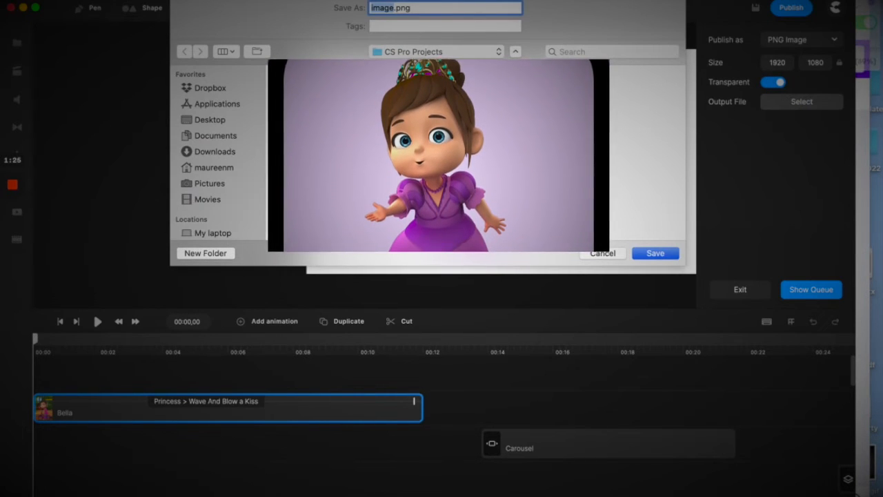
left_click(213, 121)
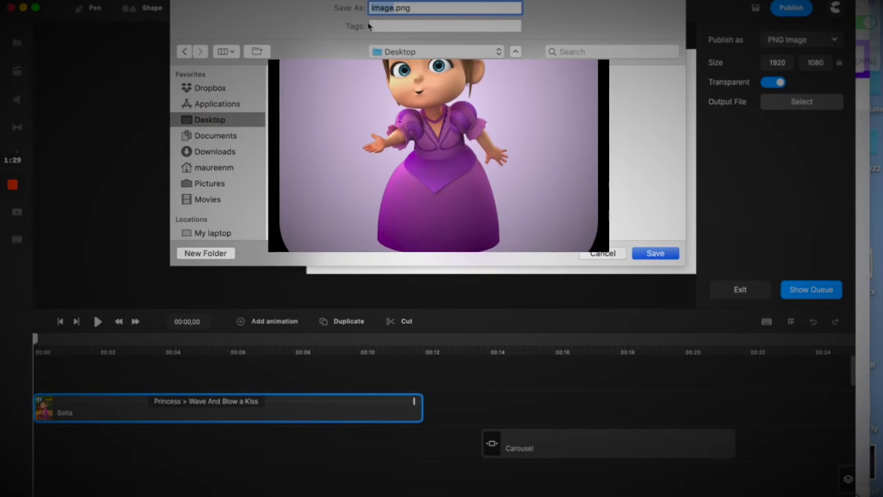
type("bella")
key("Return")
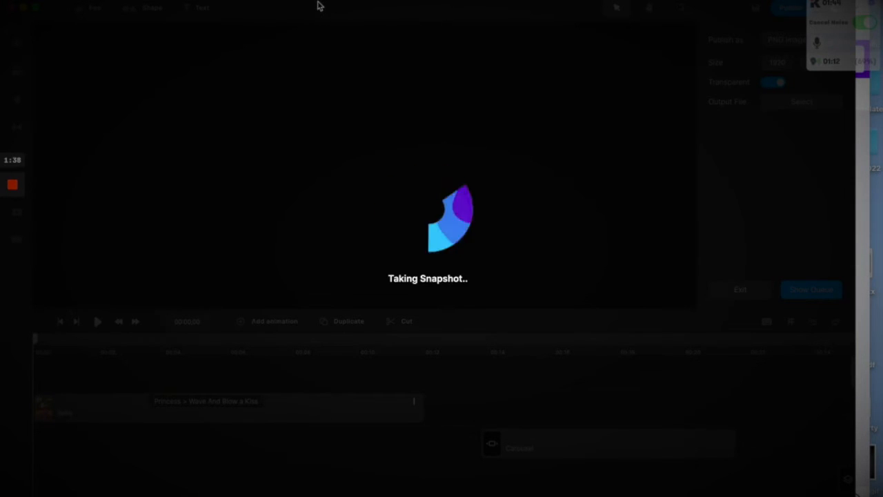
left_click_drag(317, 6, 337, 9)
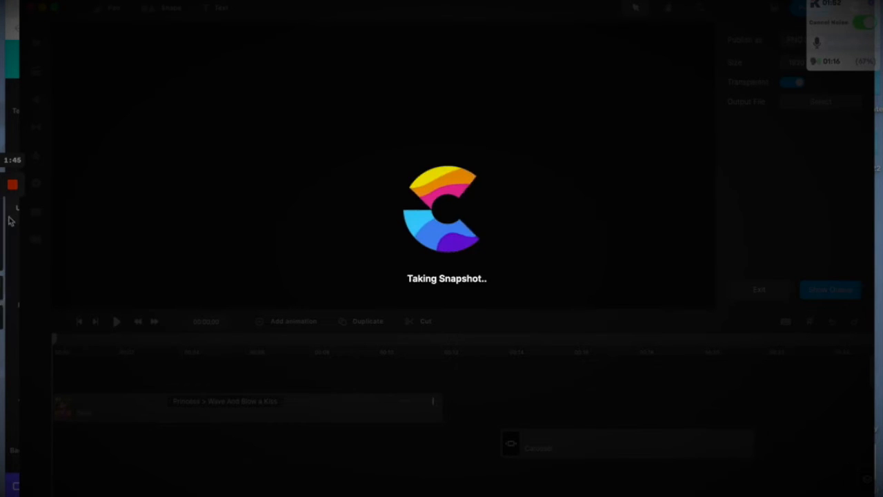
mouse_move(12, 197)
left_click(12, 235)
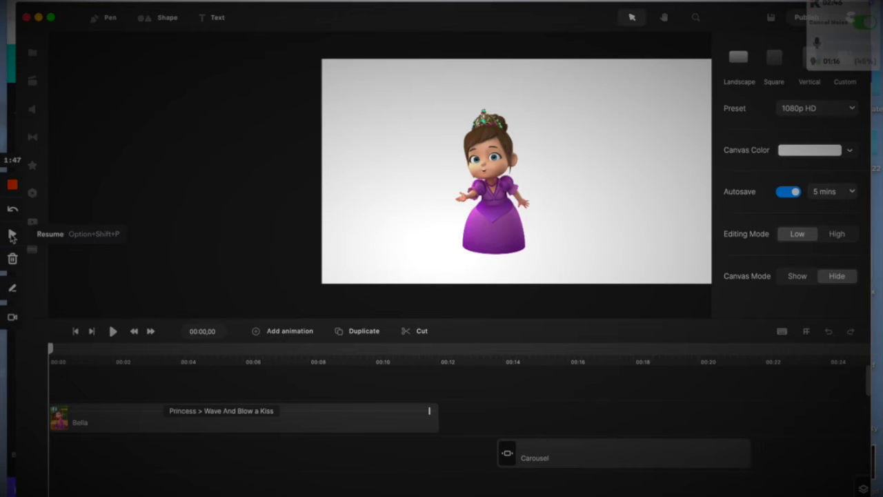
left_click(12, 236)
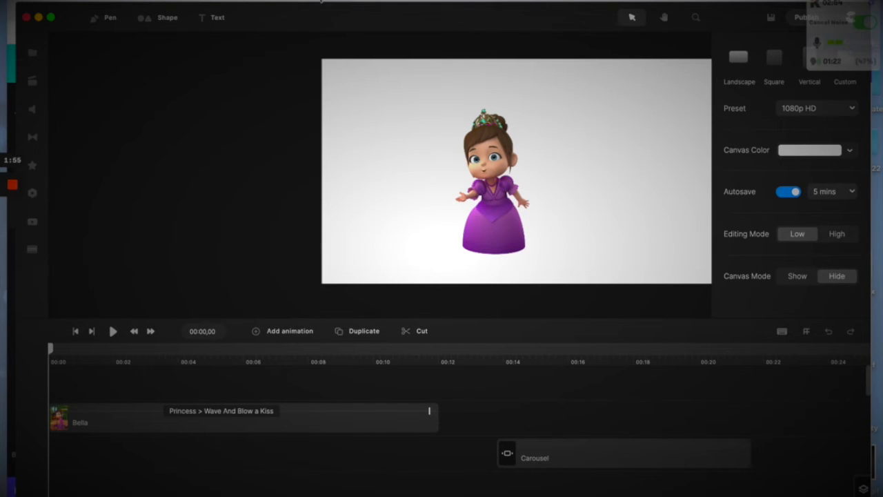
Switch to the card design in Canva and upload the exported princess PNG from the desktop
left_click(337, 2)
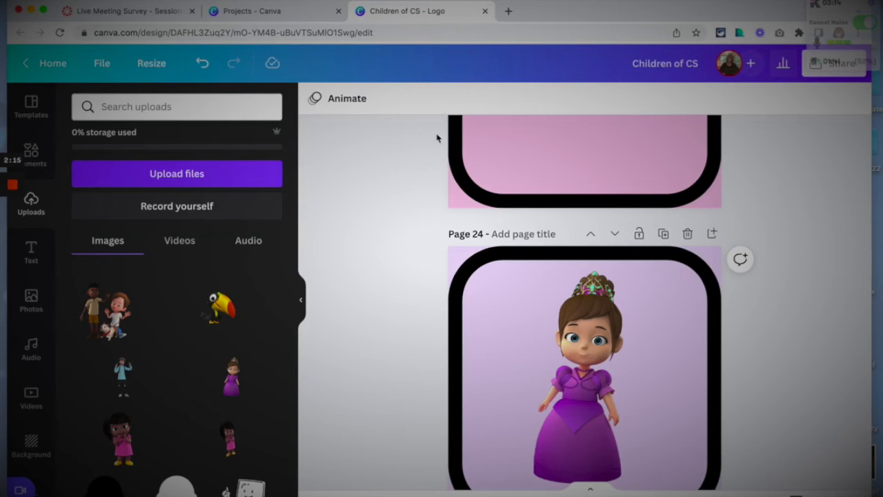
left_click_drag(333, 3, 139, 301)
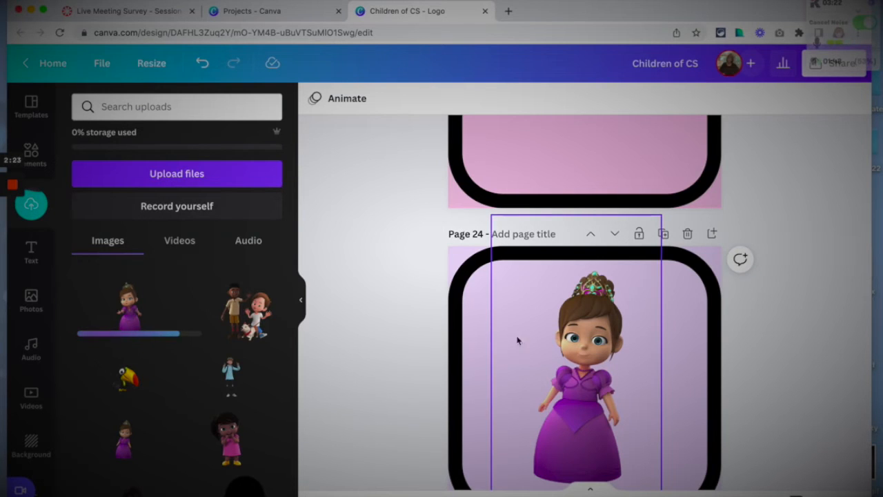
Duplicate the purple princess card on page 24 and delete the princess from the original page
left_click(664, 236)
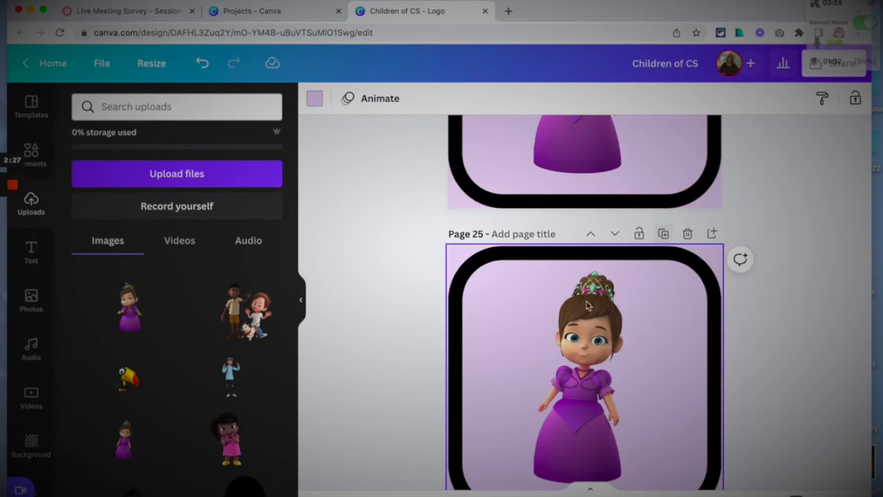
scroll(578, 290, "up", 3)
left_click(576, 239)
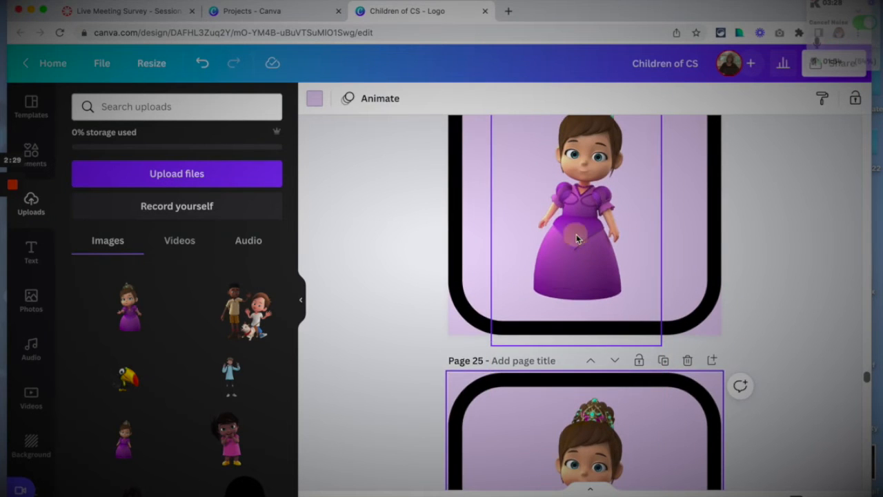
key("Delete")
scroll(586, 303, "up", 3)
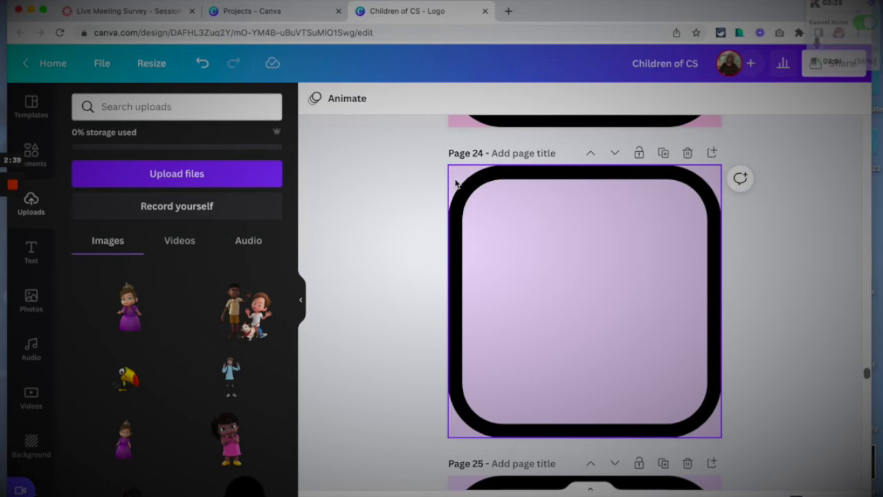
Place the uploaded princess PNG on the empty purple card on page 24 and crop the empty space from both sides
left_click(127, 309)
left_click_drag(128, 310, 550, 298)
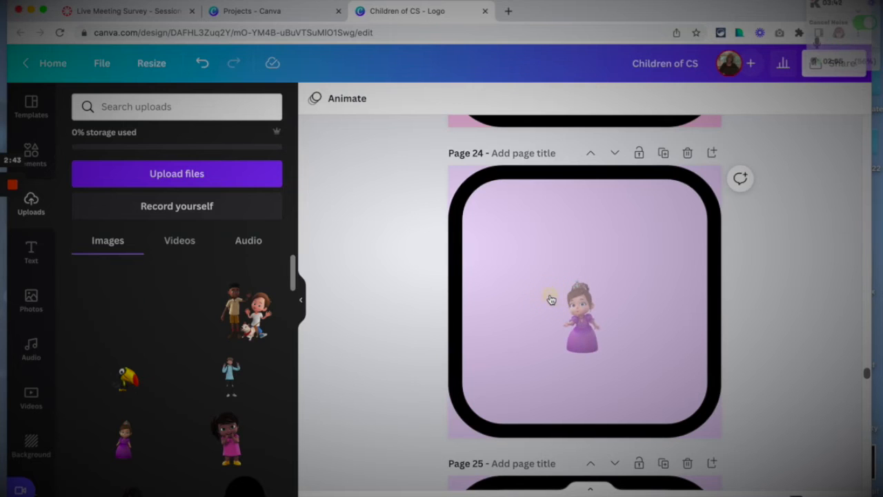
left_click_drag(496, 312, 550, 314)
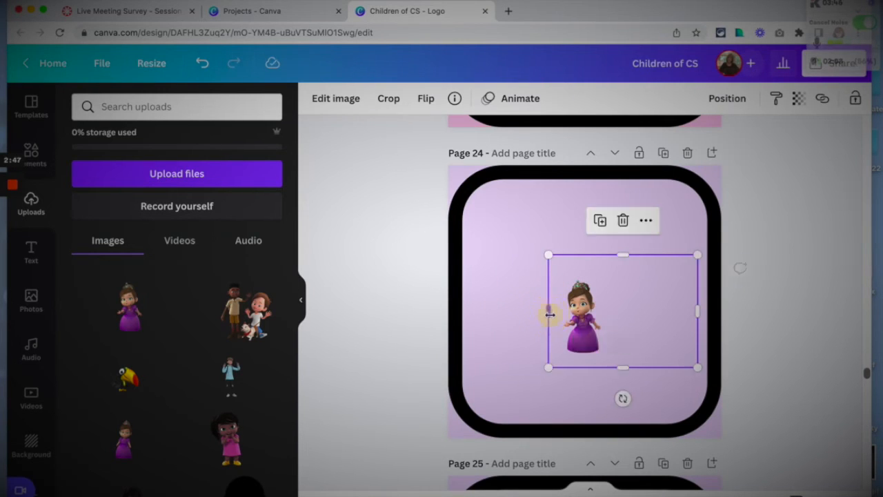
left_click_drag(695, 311, 614, 312)
Enlarge the princess to nearly fill the card, crop the empty space above her head and center her inside the black frame
left_click_drag(614, 255, 686, 203)
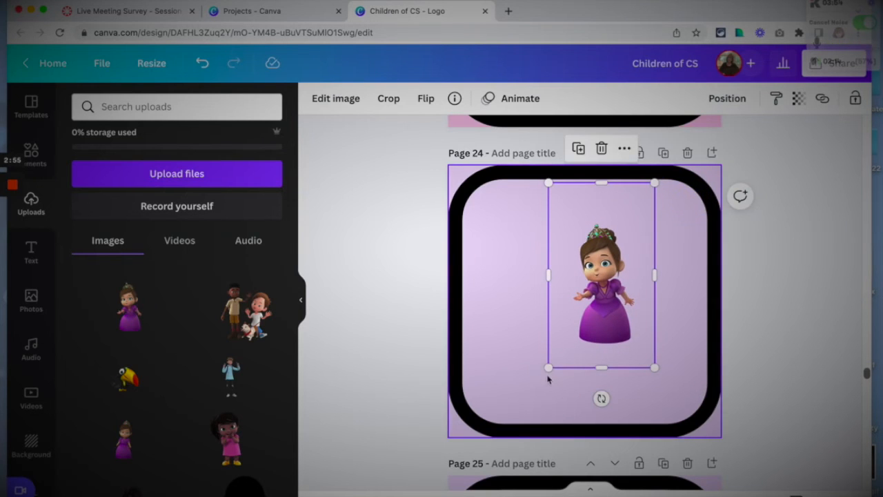
left_click_drag(549, 367, 438, 431)
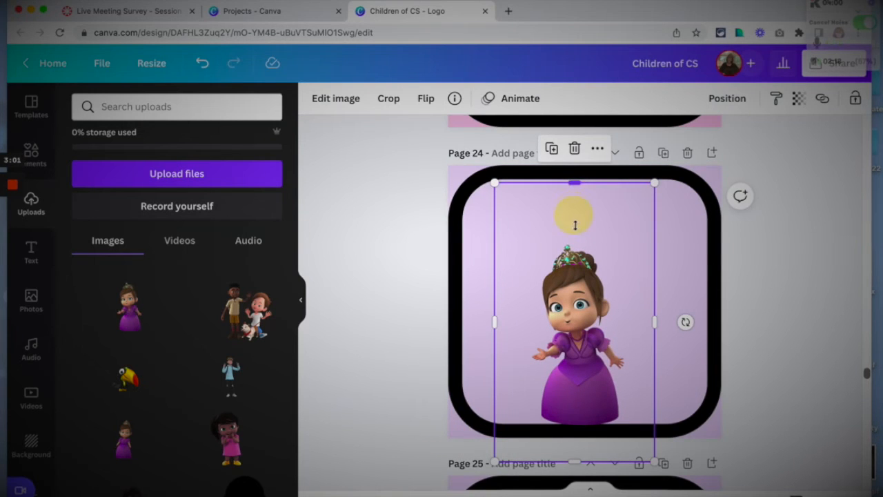
left_click_drag(579, 231, 576, 223)
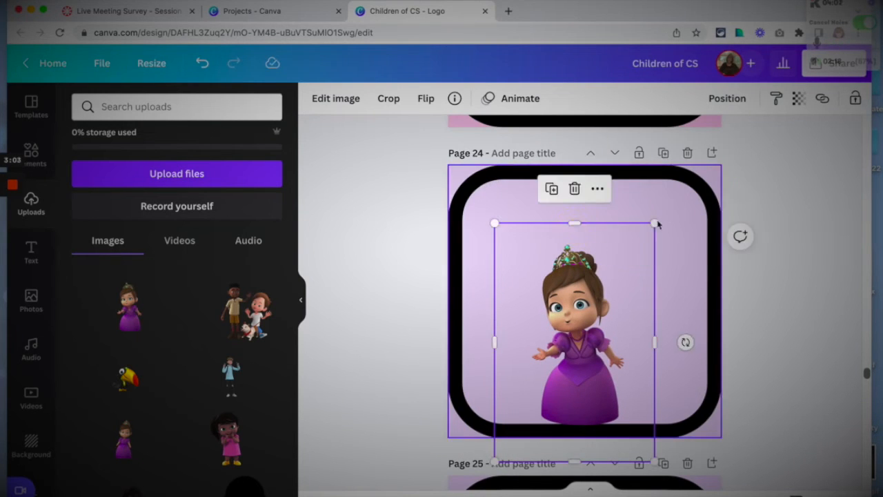
left_click_drag(654, 223, 695, 180)
left_click_drag(576, 351, 562, 348)
scroll(578, 348, "down", 1)
scroll(578, 349, "up", 1)
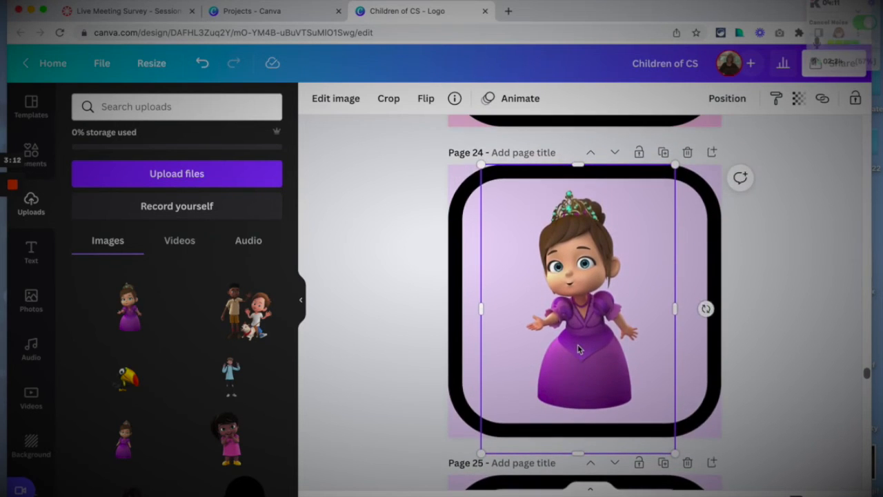
Duplicate page 24 and delete the princess from the copy on page 25 to make a background-only card
left_click(664, 153)
left_click(599, 295)
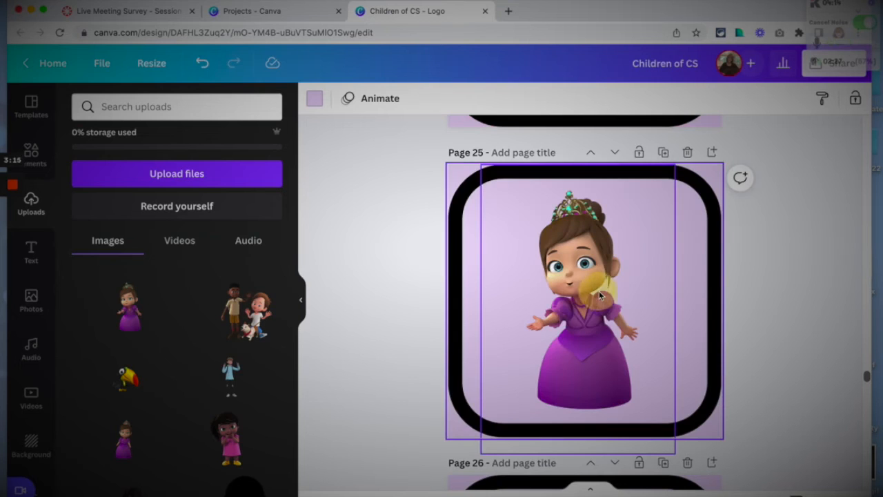
key("Delete")
scroll(586, 303, "up", 4)
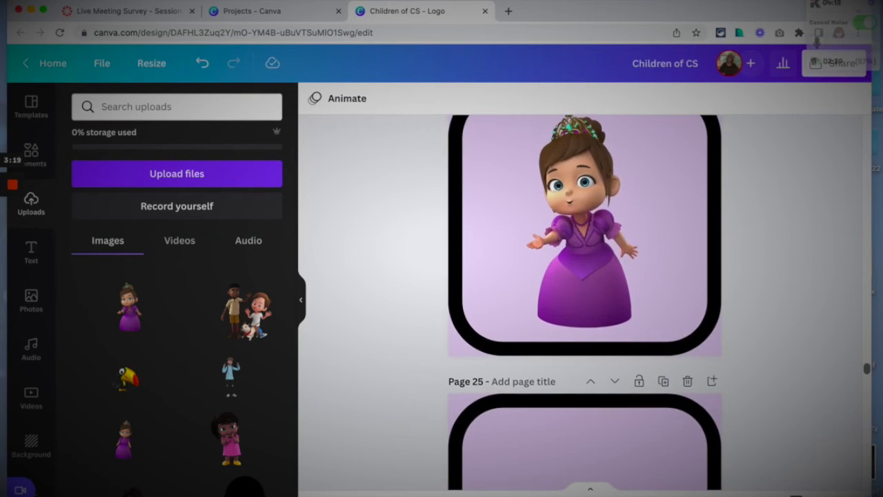
scroll(585, 303, "down", 2)
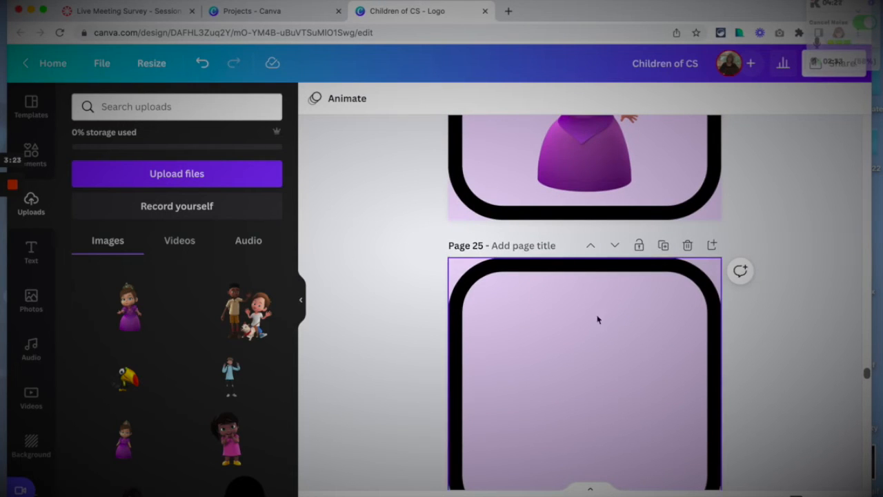
scroll(575, 348, "up", 3)
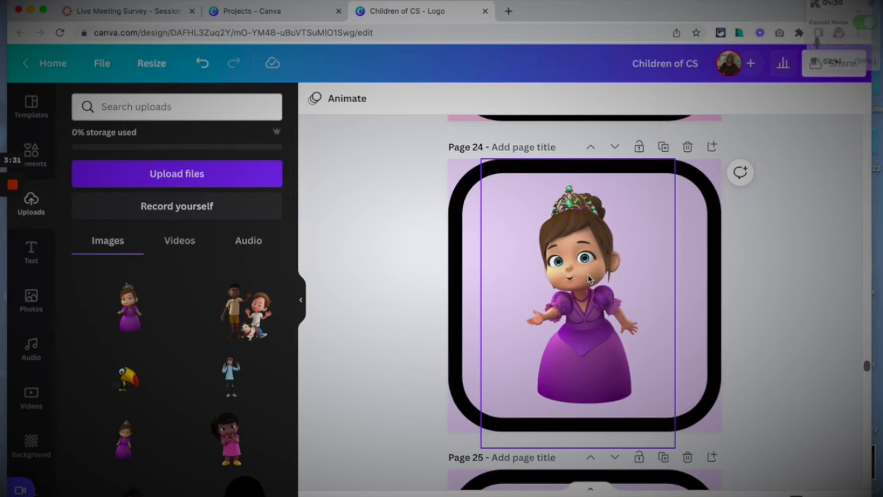
mouse_move(13, 236)
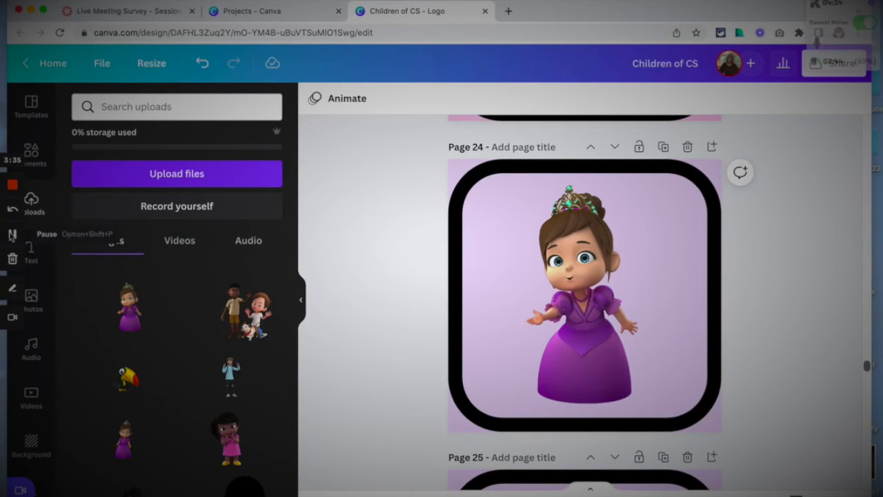
left_click(12, 235)
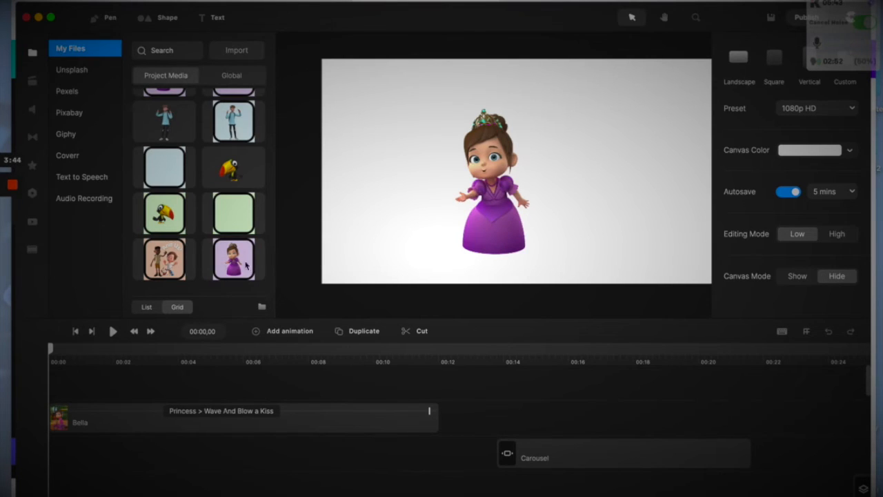
Switch to the CreateStudio project, move the Carousel clip to the timeline start and shift the Bella clip to begin just before 6 seconds
left_click_drag(551, 458, 143, 458)
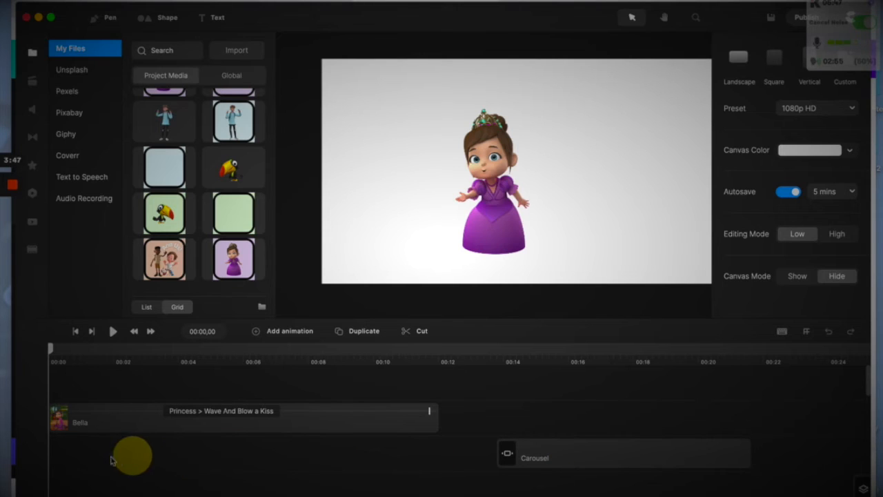
left_click(624, 453)
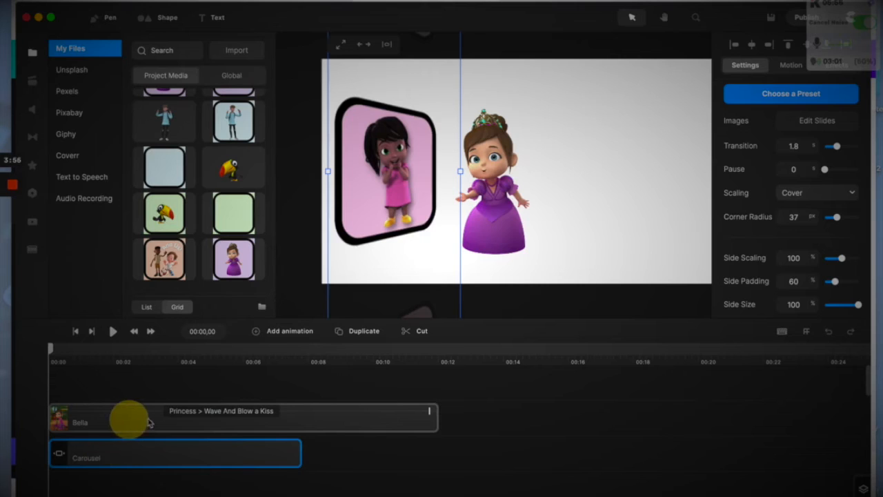
left_click_drag(262, 425, 306, 428)
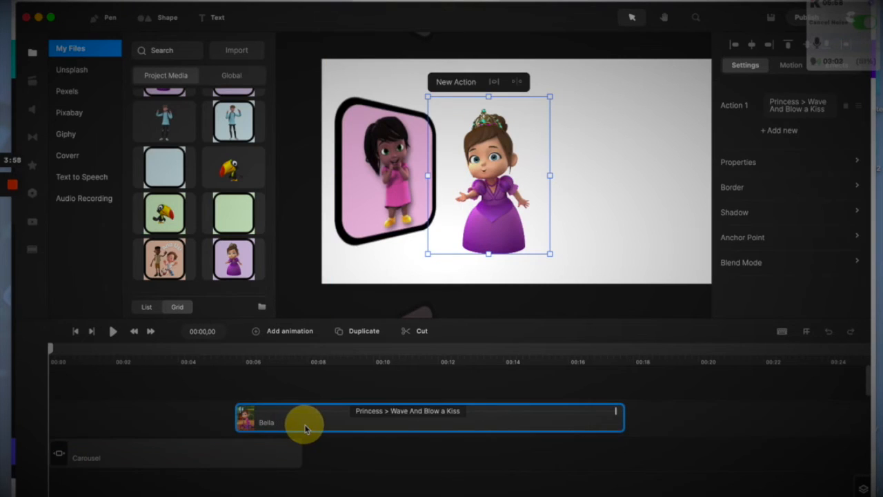
Add the princess card image to the carousel and reorder its slides so it comes directly before the bella background slide
left_click(155, 458)
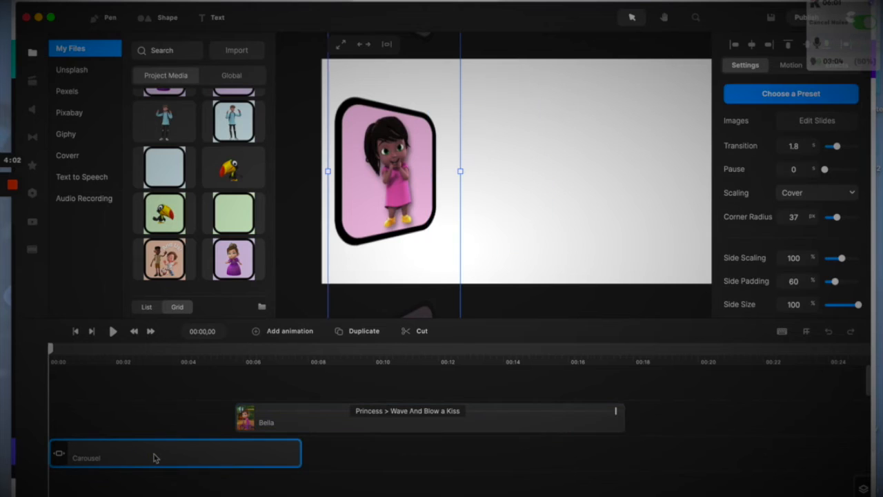
left_click(233, 261)
left_click_drag(234, 261, 393, 191)
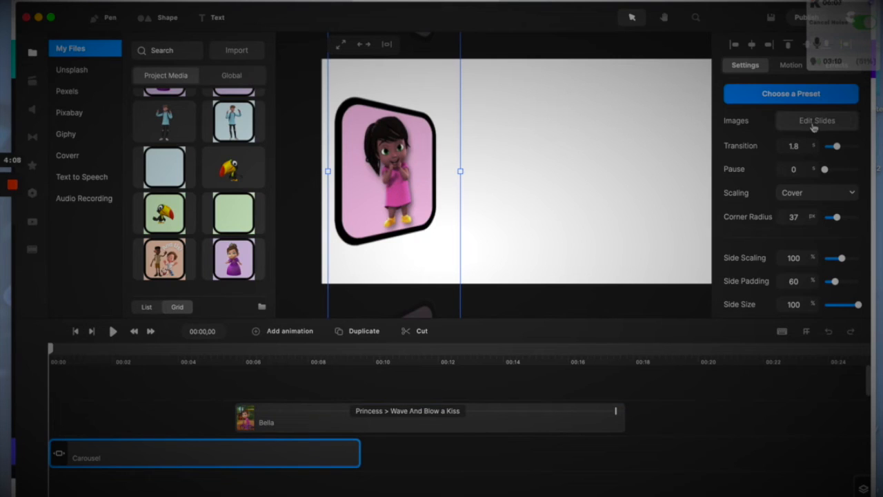
left_click(815, 122)
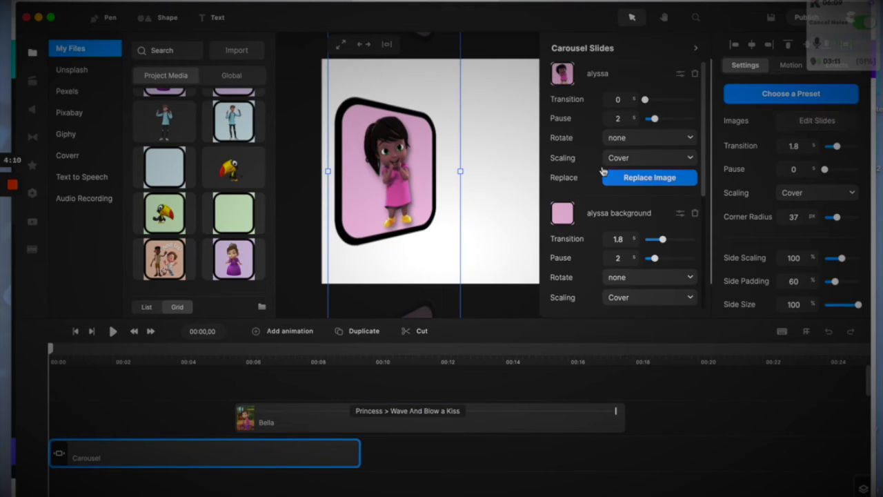
scroll(602, 162, "down", 5)
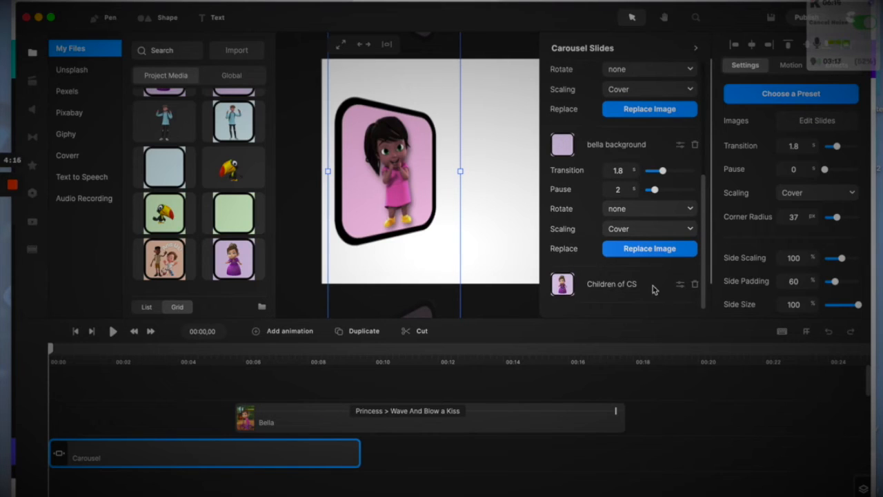
left_click_drag(678, 150, 672, 281)
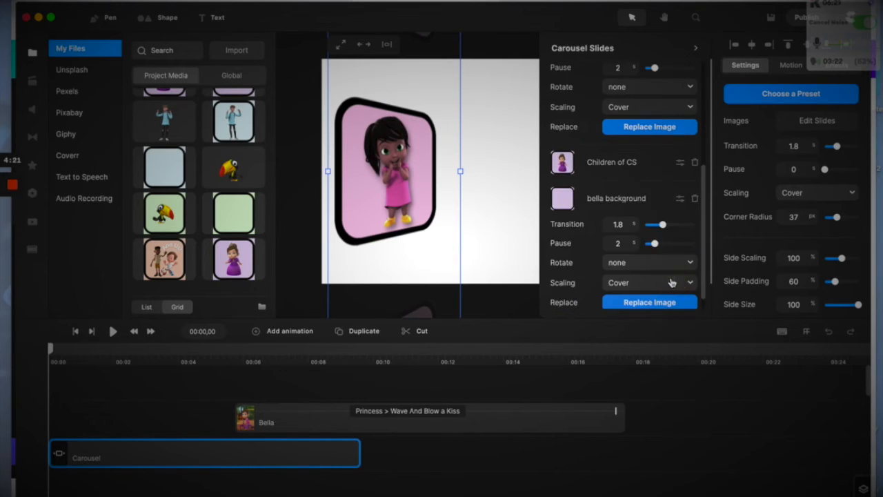
Set the princess card slide's transition to 0 s and its pause to 2 s, and close the media library
left_click(680, 164)
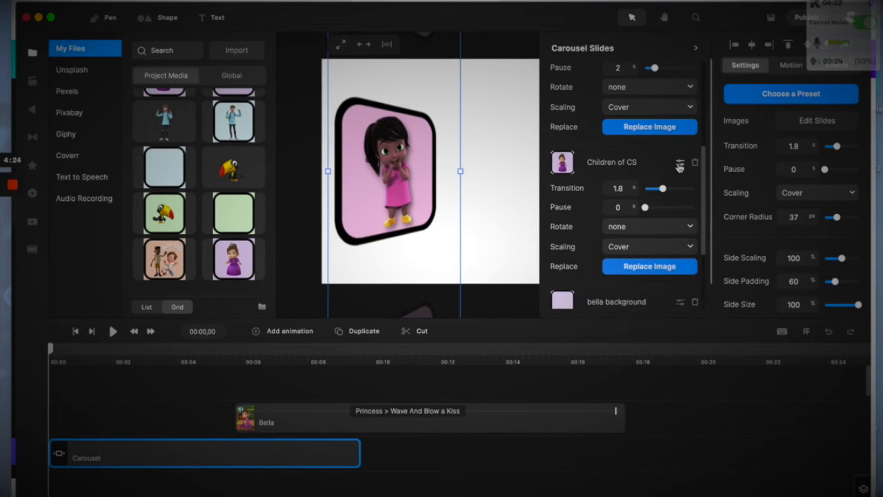
double_click(623, 186)
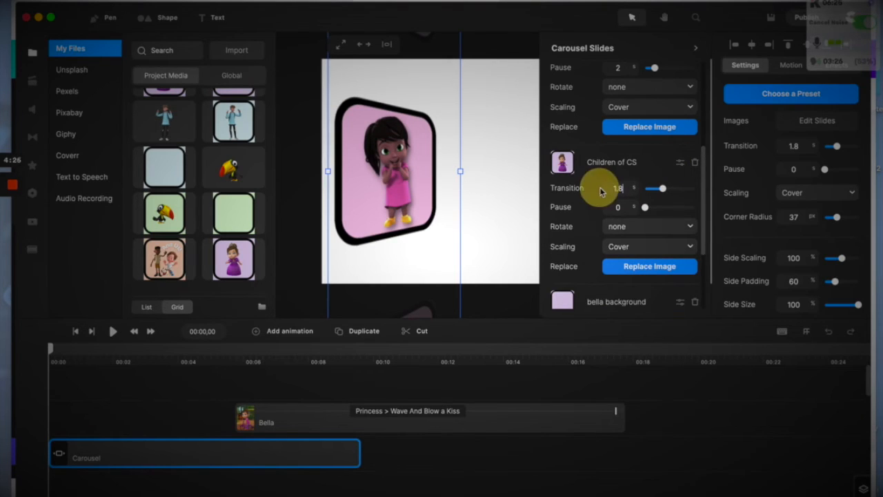
type("0")
double_click(616, 206)
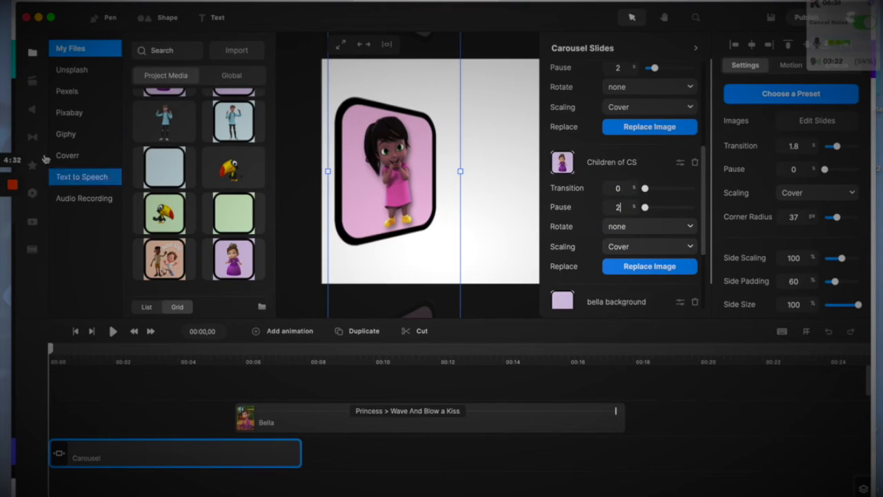
left_click(32, 54)
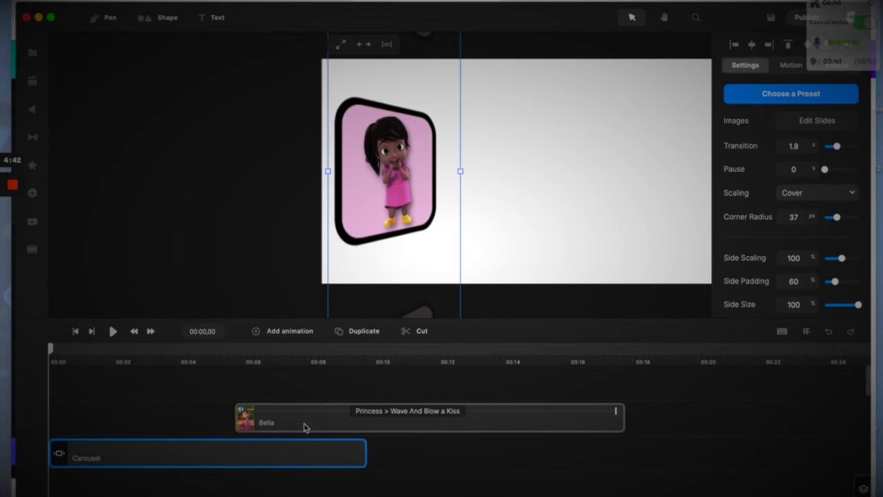
Shift the Bella clip along the timeline to start at about 8 seconds, checking when the princess card settles in the carousel
left_click(378, 407)
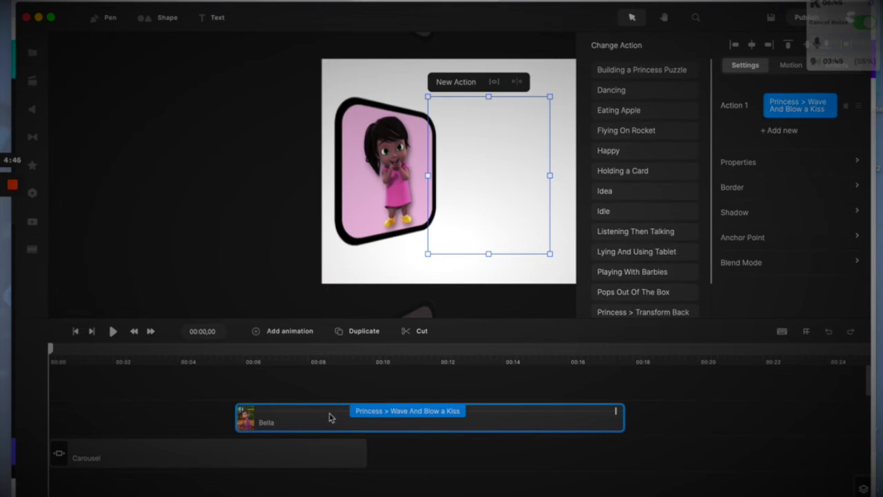
left_click_drag(545, 419, 576, 420)
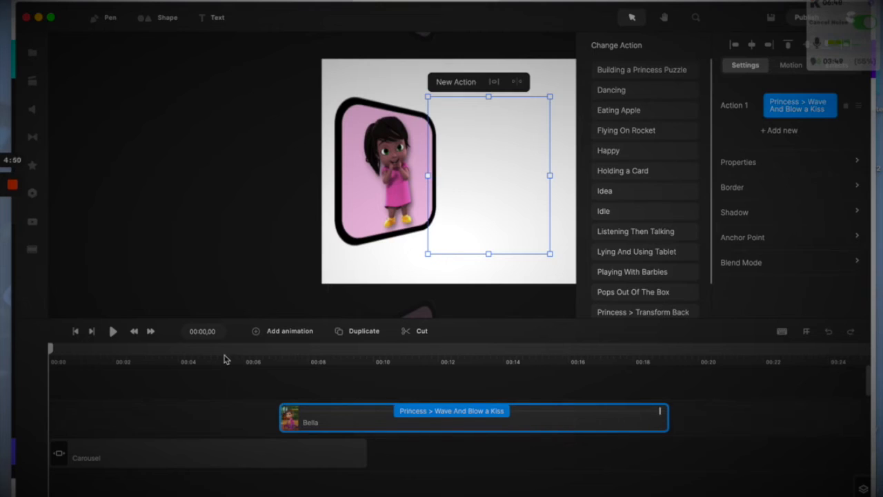
left_click(228, 351)
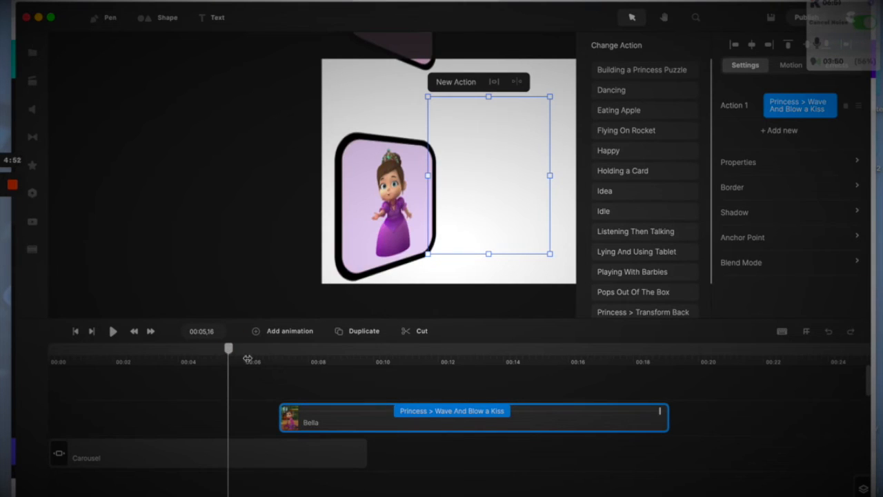
left_click_drag(232, 354, 255, 359)
left_click_drag(545, 420, 578, 416)
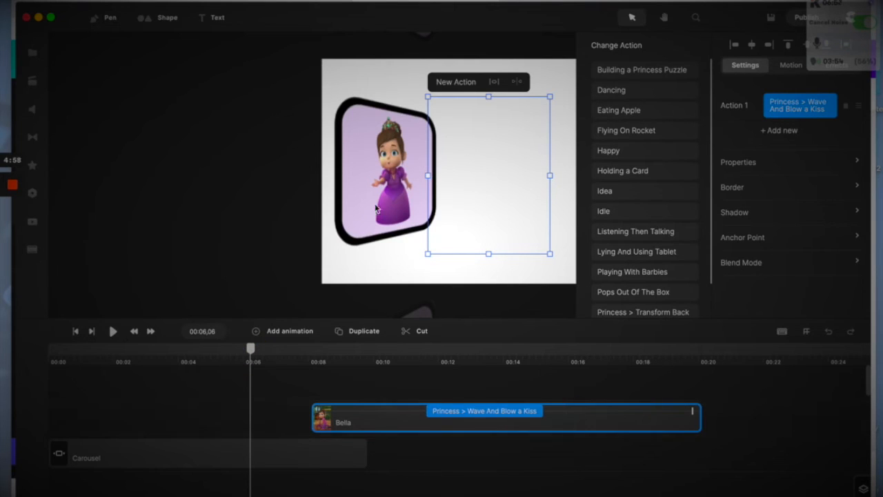
left_click(242, 185)
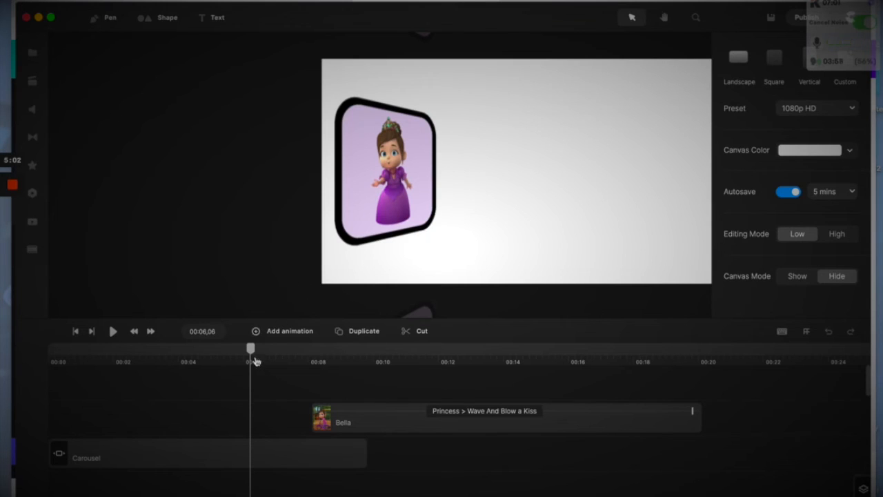
Set the playhead to 00:07,23 near the end of the princess card's pause and align the Bella clip's start with it
left_click_drag(251, 350, 277, 352)
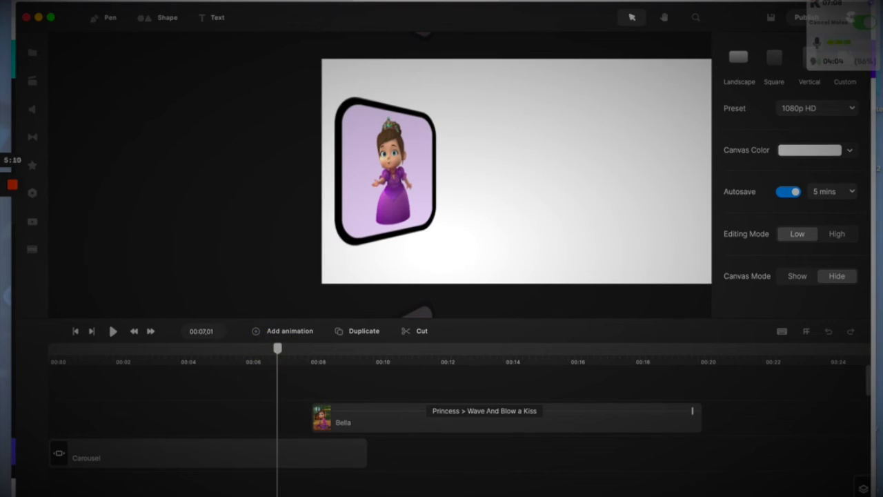
key("plus")
key("plus")
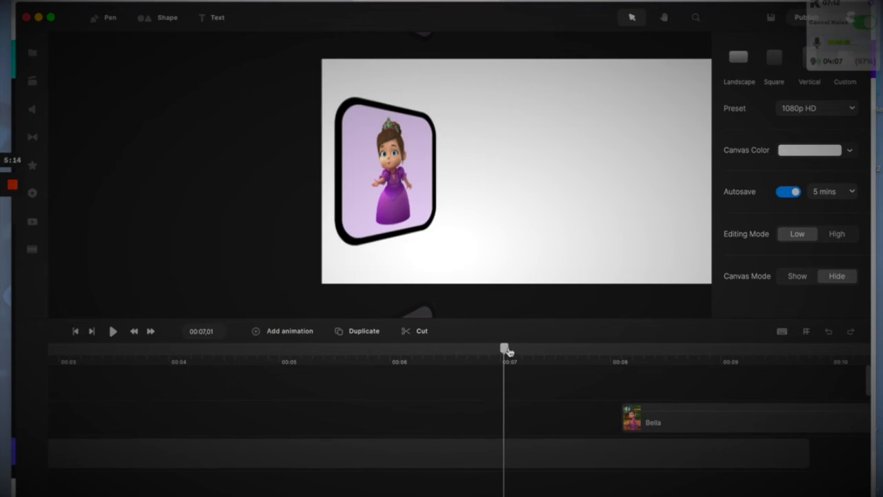
left_click_drag(505, 350, 586, 356)
left_click(576, 352)
left_click_drag(708, 422, 676, 424)
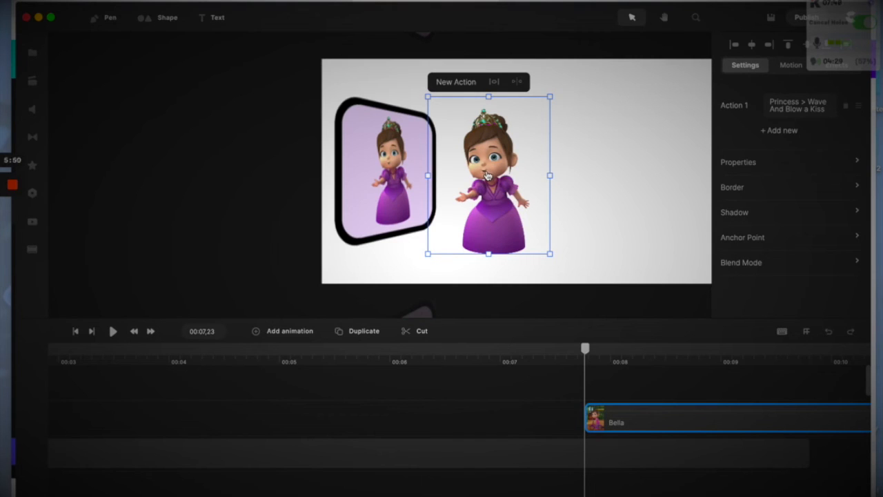
Set the Bella character's 3D Rotation Y to 42 degrees to match the tilted card
left_click(738, 162)
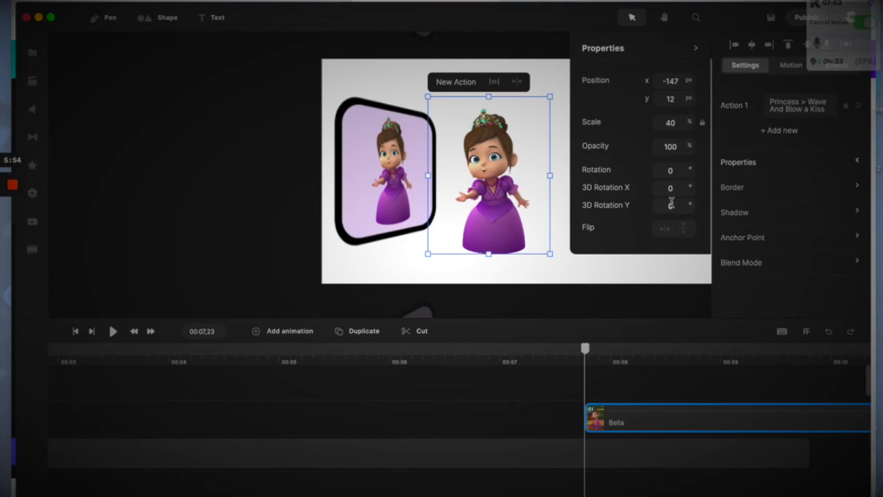
left_click(671, 207)
type("42")
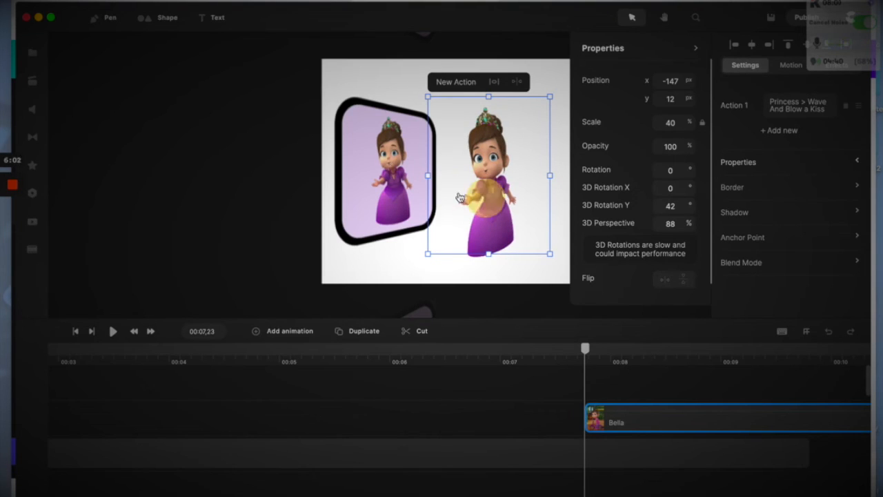
Scale the Bella character to 31% and place her over the princess on the card at X -625 px, Y -21 px
left_click_drag(399, 175, 400, 170)
left_click_drag(460, 70, 430, 104)
left_click_drag(390, 171, 395, 172)
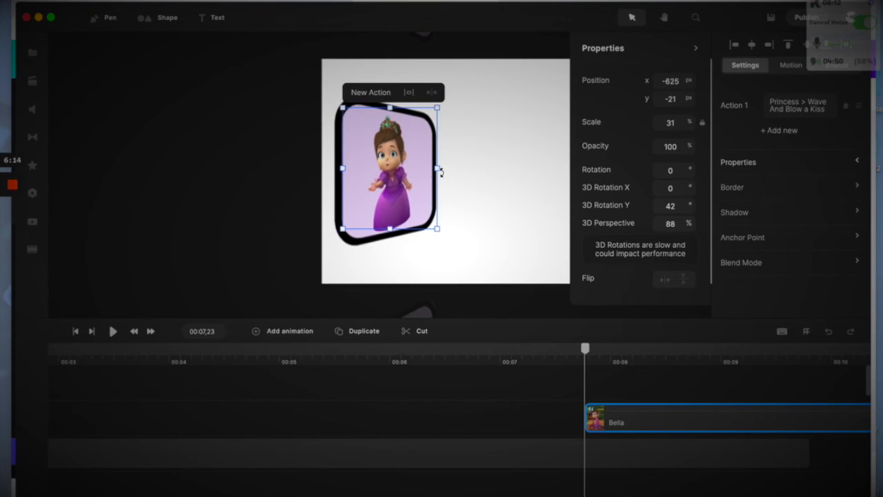
Fine-tune the Bella character over the princess on the card at 30% scale, X -619 px and Y -37 px
scroll(442, 173, "up", 5)
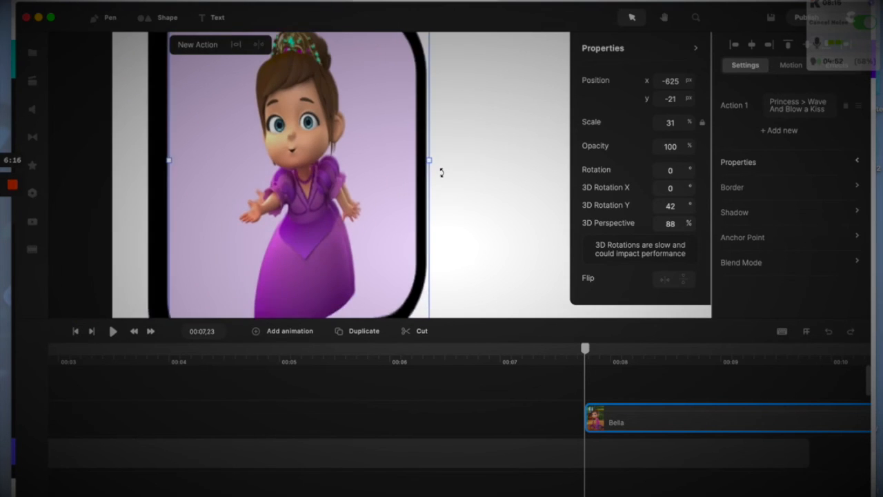
scroll(442, 172, "down", 2)
left_click_drag(347, 179, 350, 173)
left_click_drag(437, 283, 428, 276)
left_click_drag(354, 249, 355, 251)
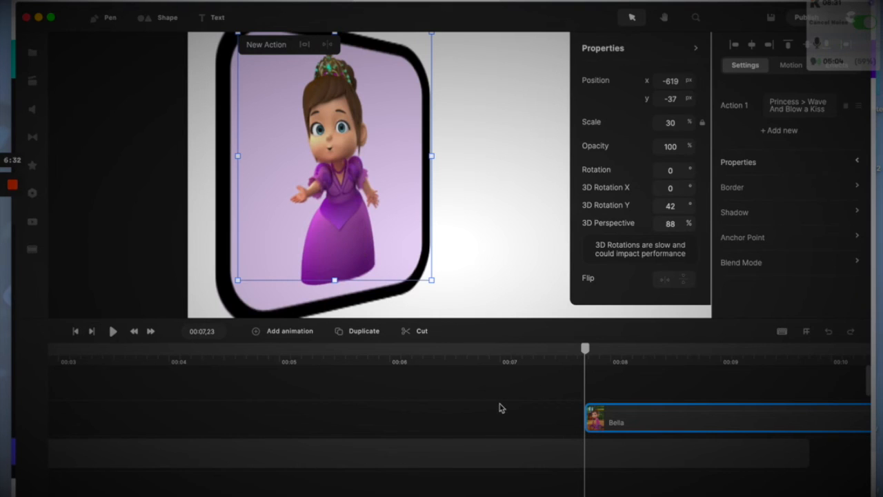
Play back the section from about 00:06,24 to check how Bella replaces the princess on the card
key("super+0")
left_click_drag(586, 349, 530, 353)
left_click(111, 332)
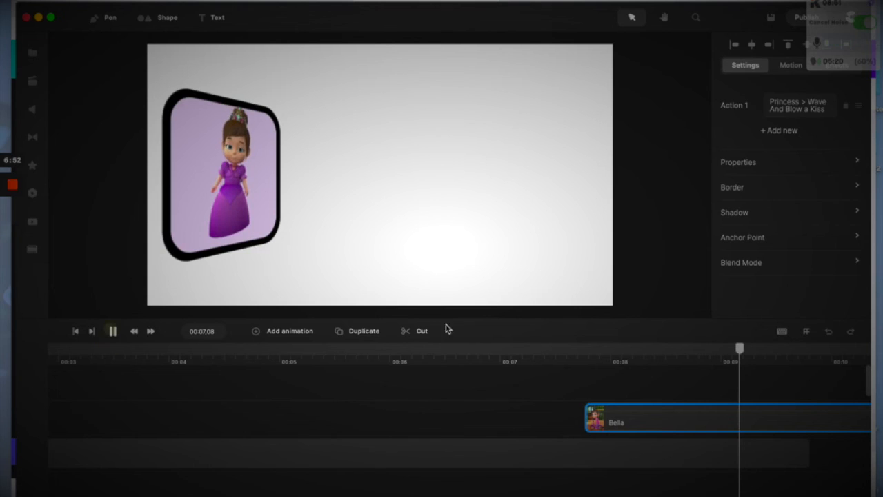
left_click(526, 347)
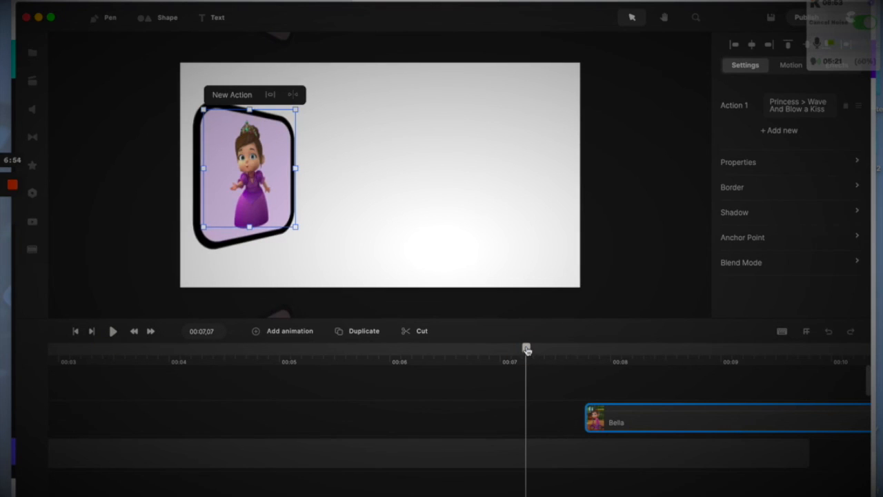
left_click(478, 351)
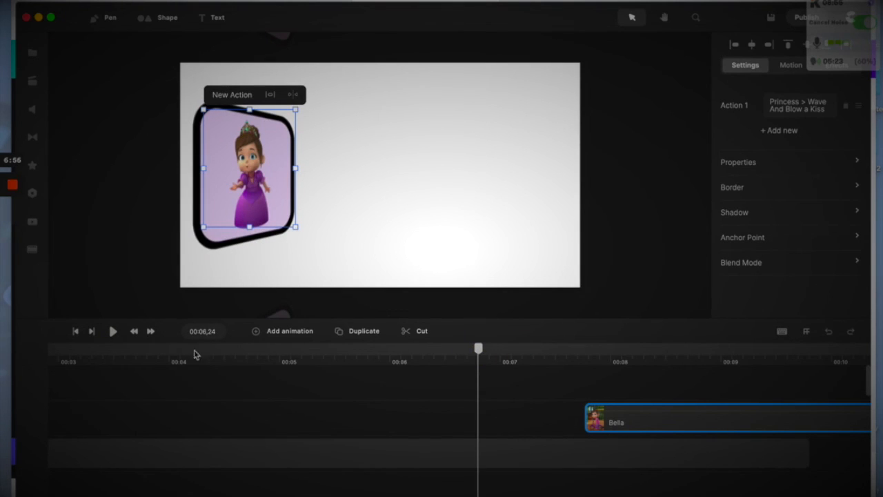
left_click(113, 332)
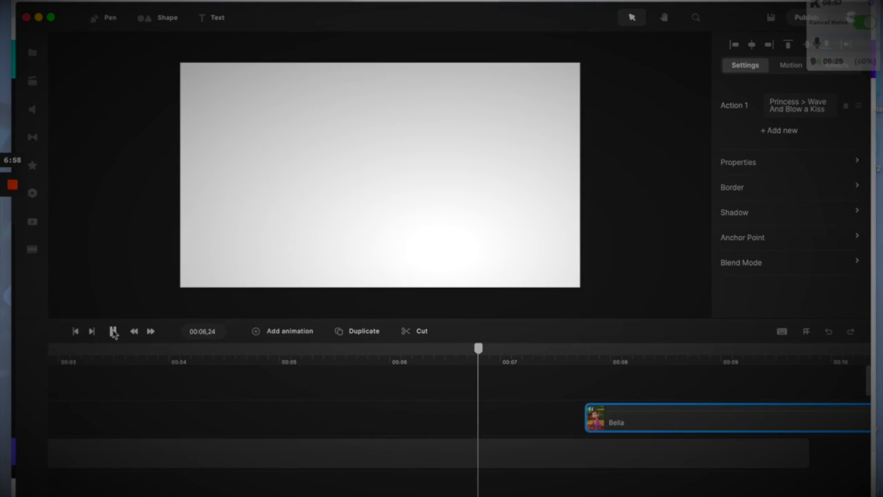
left_click(114, 332)
Add a linear Position animation to Bella from 00:07,23 and place her outside the card at X -133 px, Y 178 px at its end keyframe
left_click_drag(706, 348, 586, 367)
left_click(624, 418)
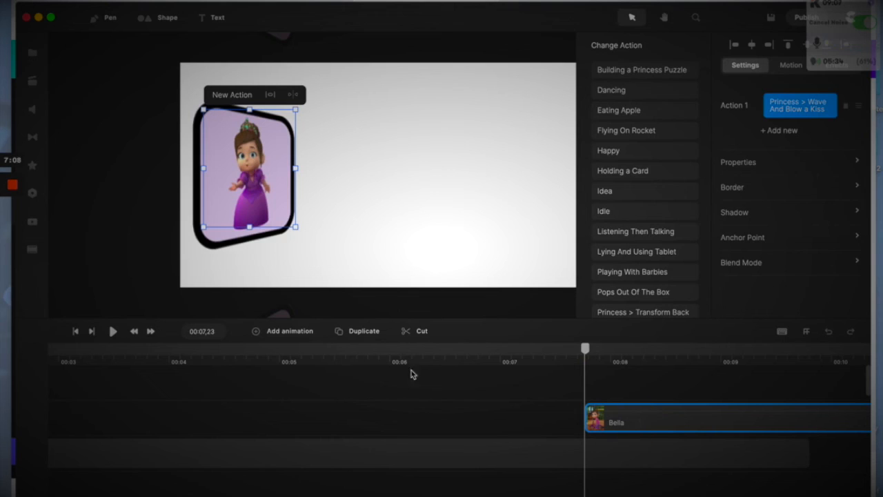
left_click(290, 331)
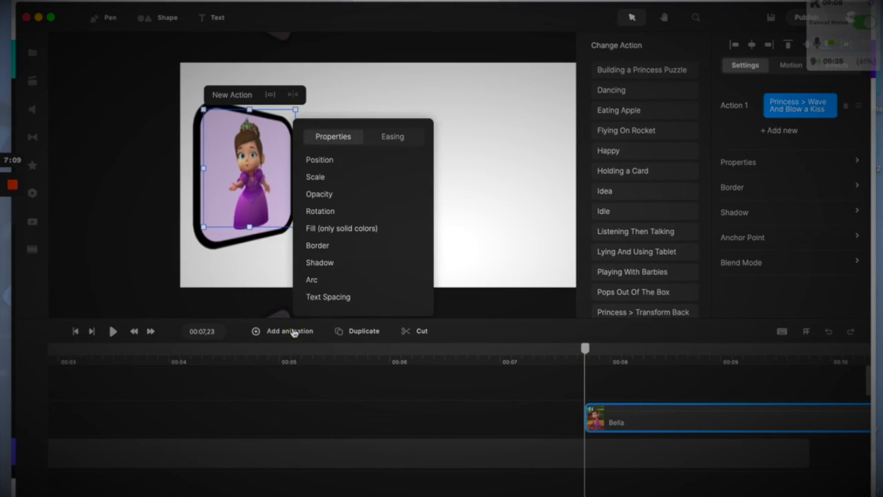
left_click(325, 162)
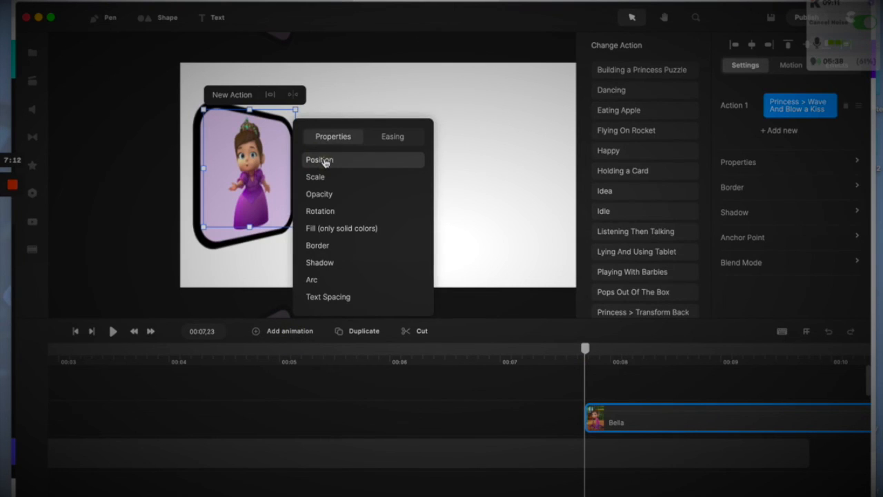
left_click(392, 138)
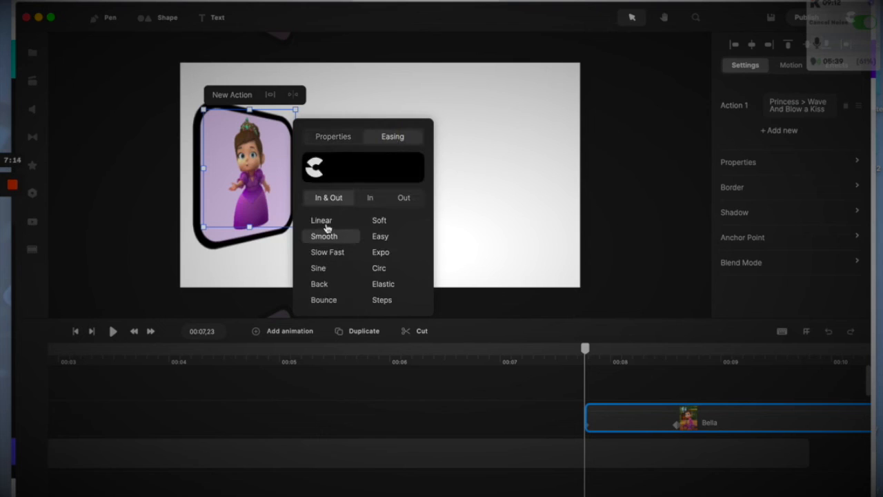
left_click(326, 225)
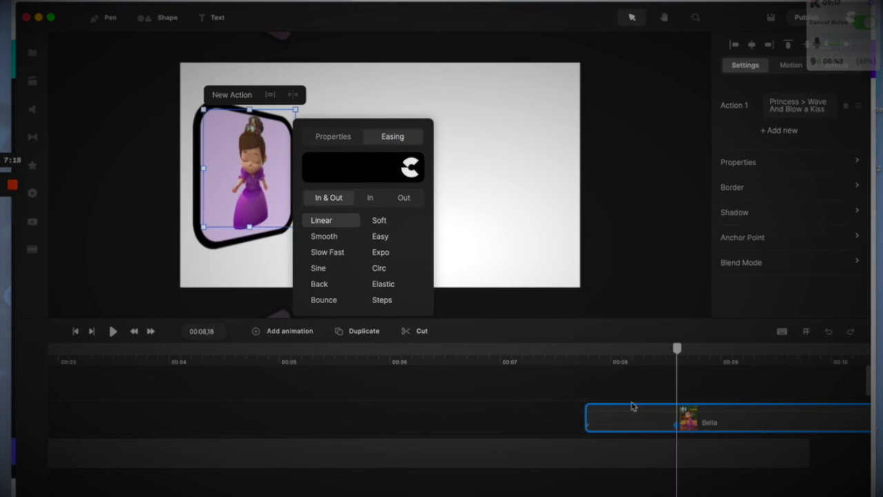
left_click_drag(262, 173, 350, 220)
Play and scrub through Bella's movement between about 00:07,12 and 00:08,23 to review her exit from the card
left_click(543, 353)
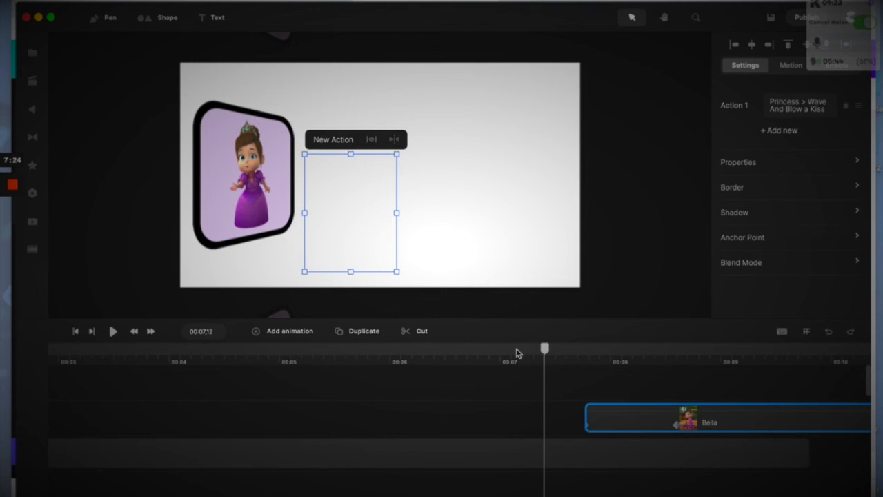
left_click(112, 332)
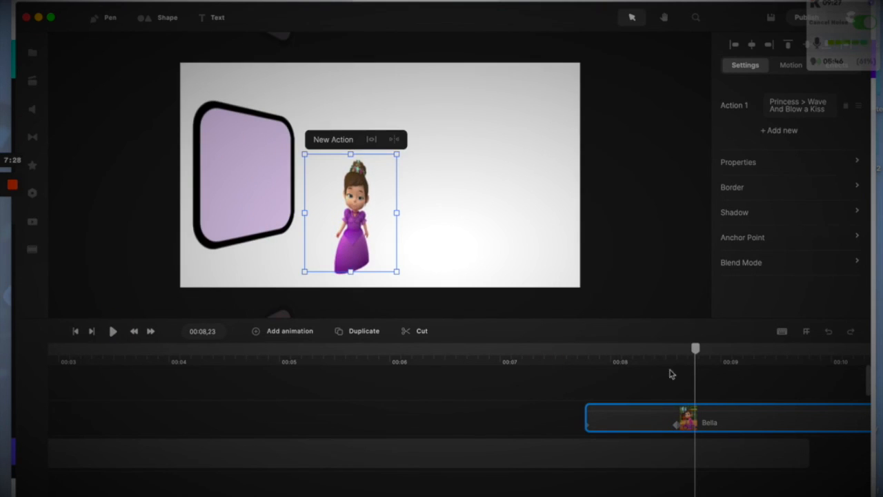
left_click(690, 349)
left_click_drag(691, 350, 552, 363)
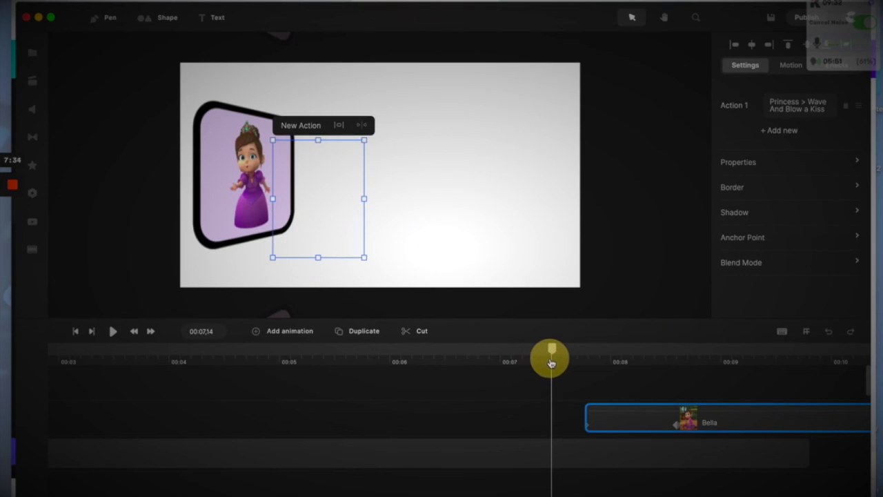
left_click_drag(552, 363, 648, 377)
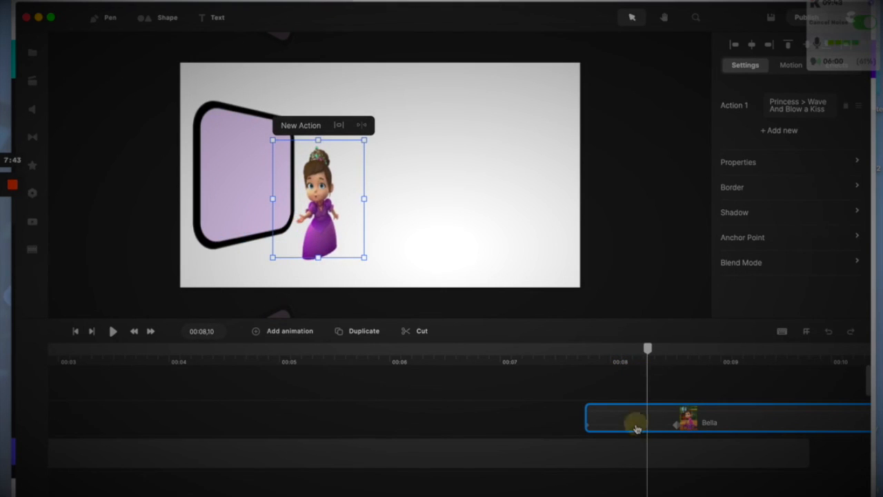
Include Rotation in Bella's animation and set her 3D Rotation Y to 0 degrees at the 00:08,18 end keyframe
left_click(637, 423)
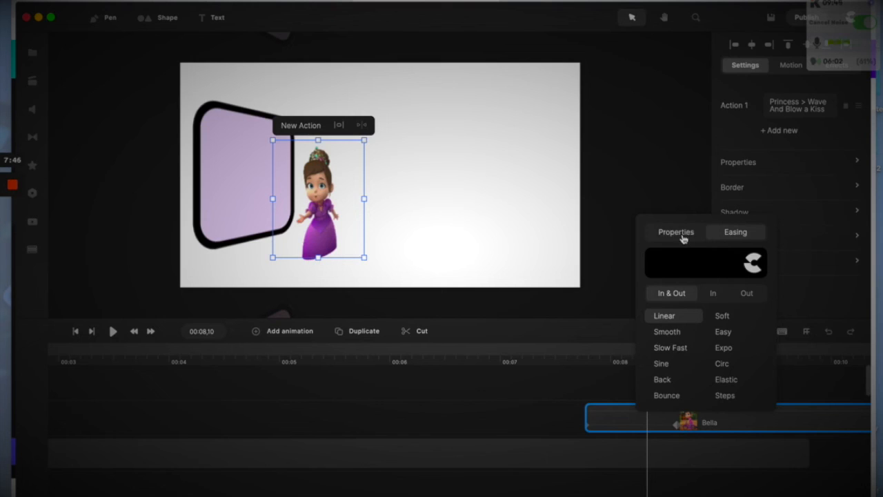
left_click(682, 236)
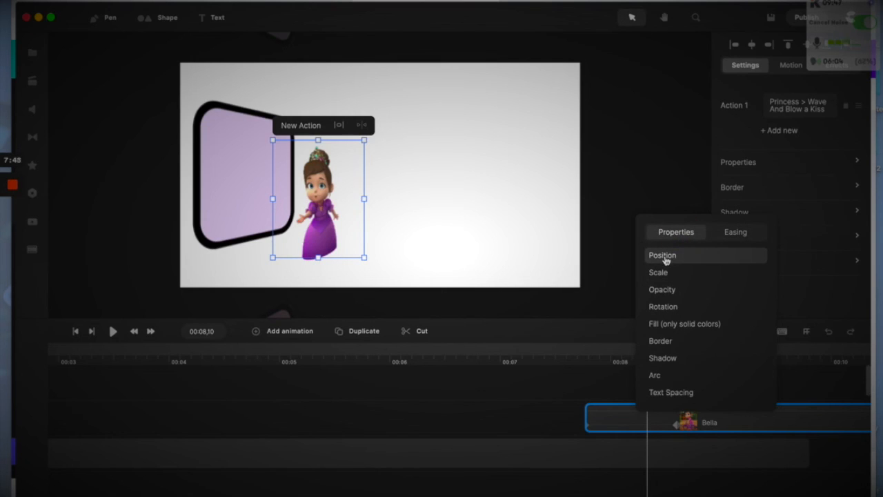
left_click(662, 312)
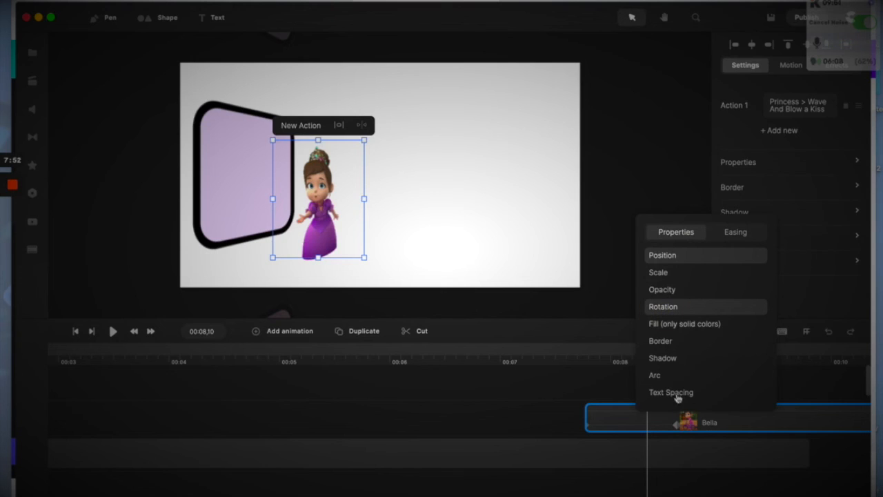
left_click(677, 425)
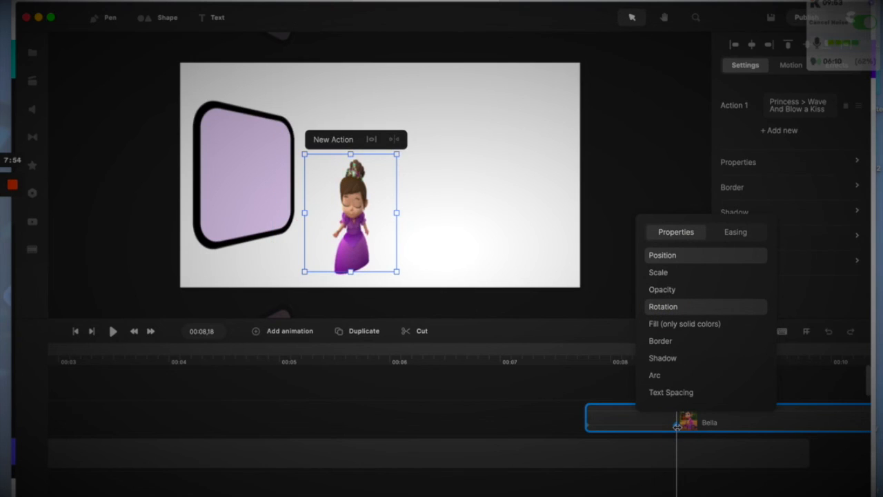
left_click(739, 162)
double_click(670, 205)
type("0")
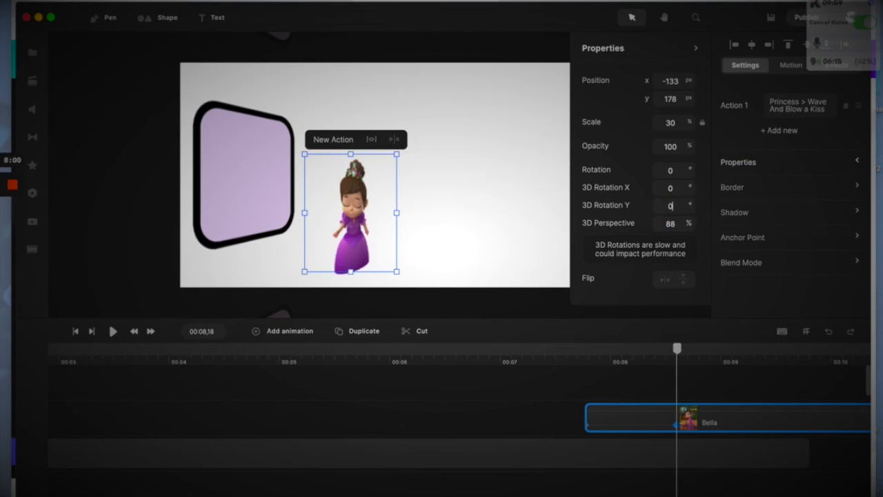
Play from 00:06,29 to check that Bella turns to face forward as she leaves the card
left_click(497, 352)
left_click(113, 331)
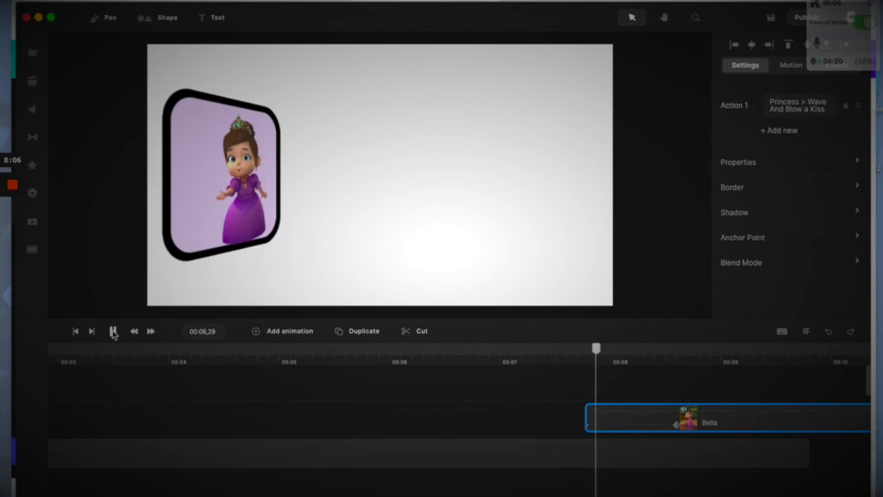
left_click(113, 332)
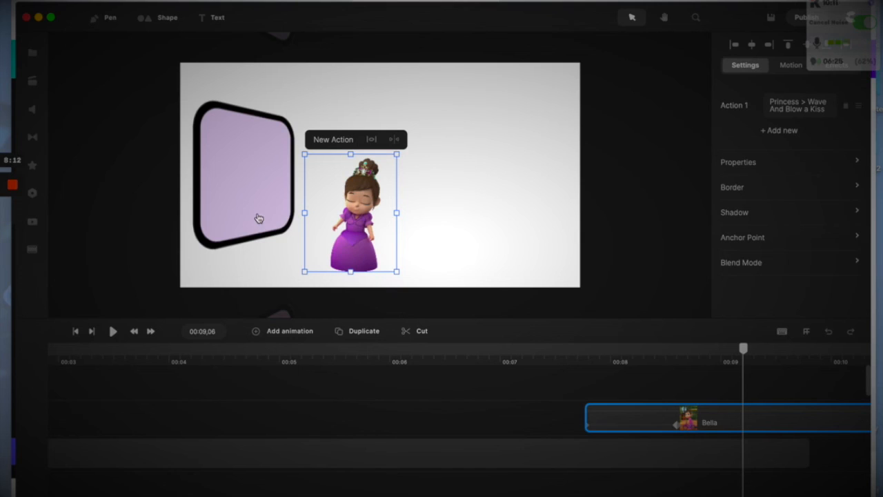
left_click(572, 352)
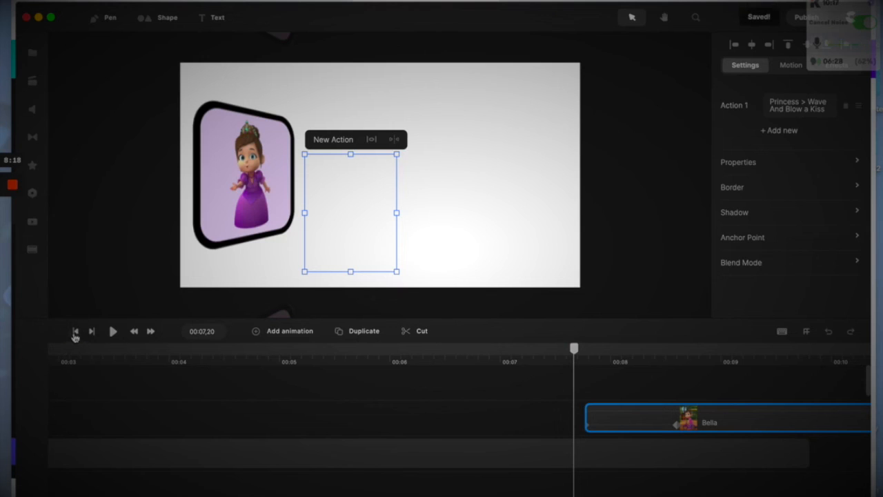
Play the project from the beginning to review the carousel and Bella's exit, and inspect the card at 00:05,23 and 00:07,02
left_click(75, 332)
left_click(113, 332)
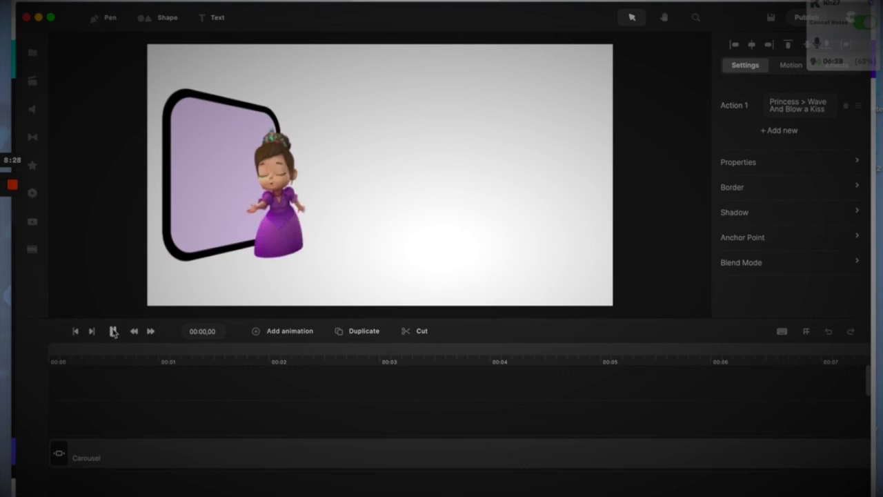
left_click(114, 332)
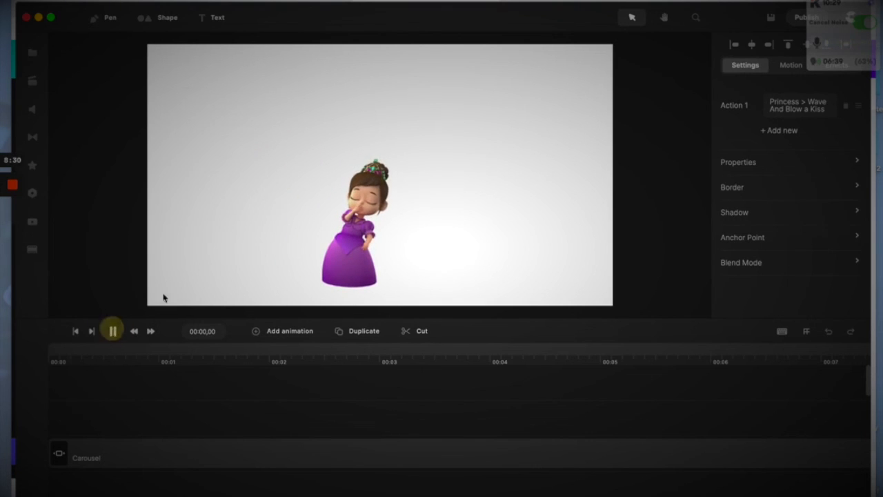
left_click(369, 225)
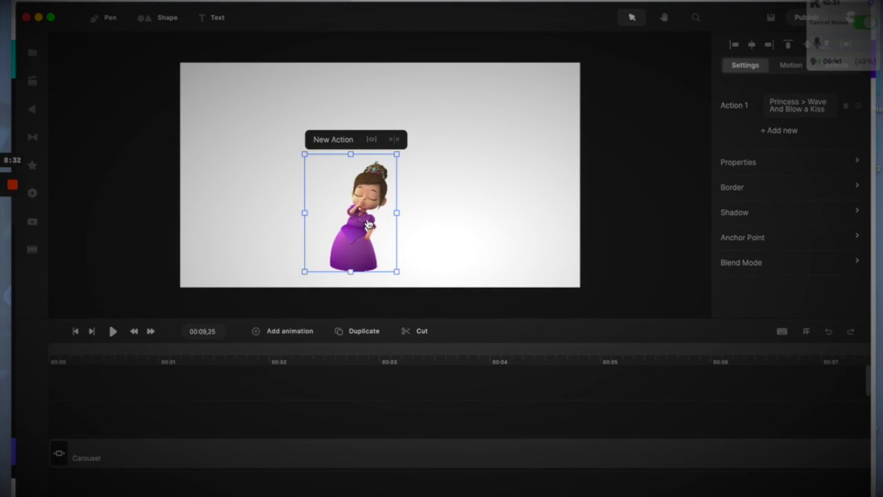
mouse_move(14, 188)
left_click(685, 355)
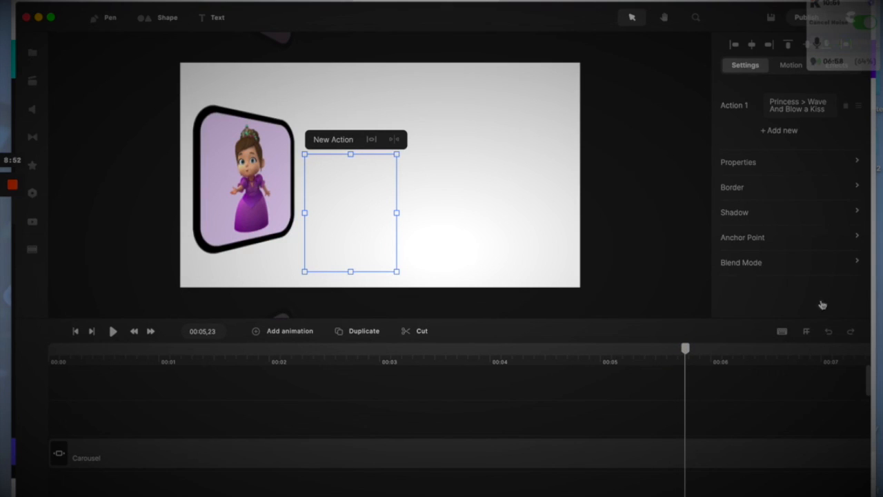
left_click(829, 350)
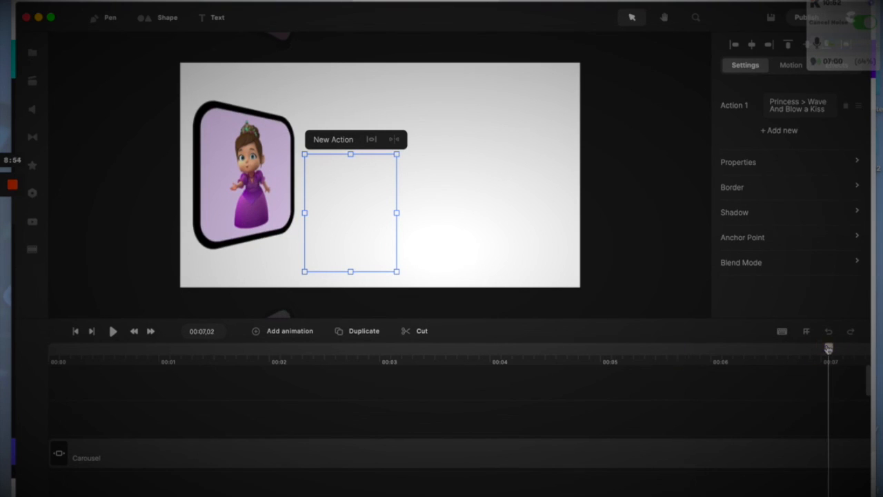